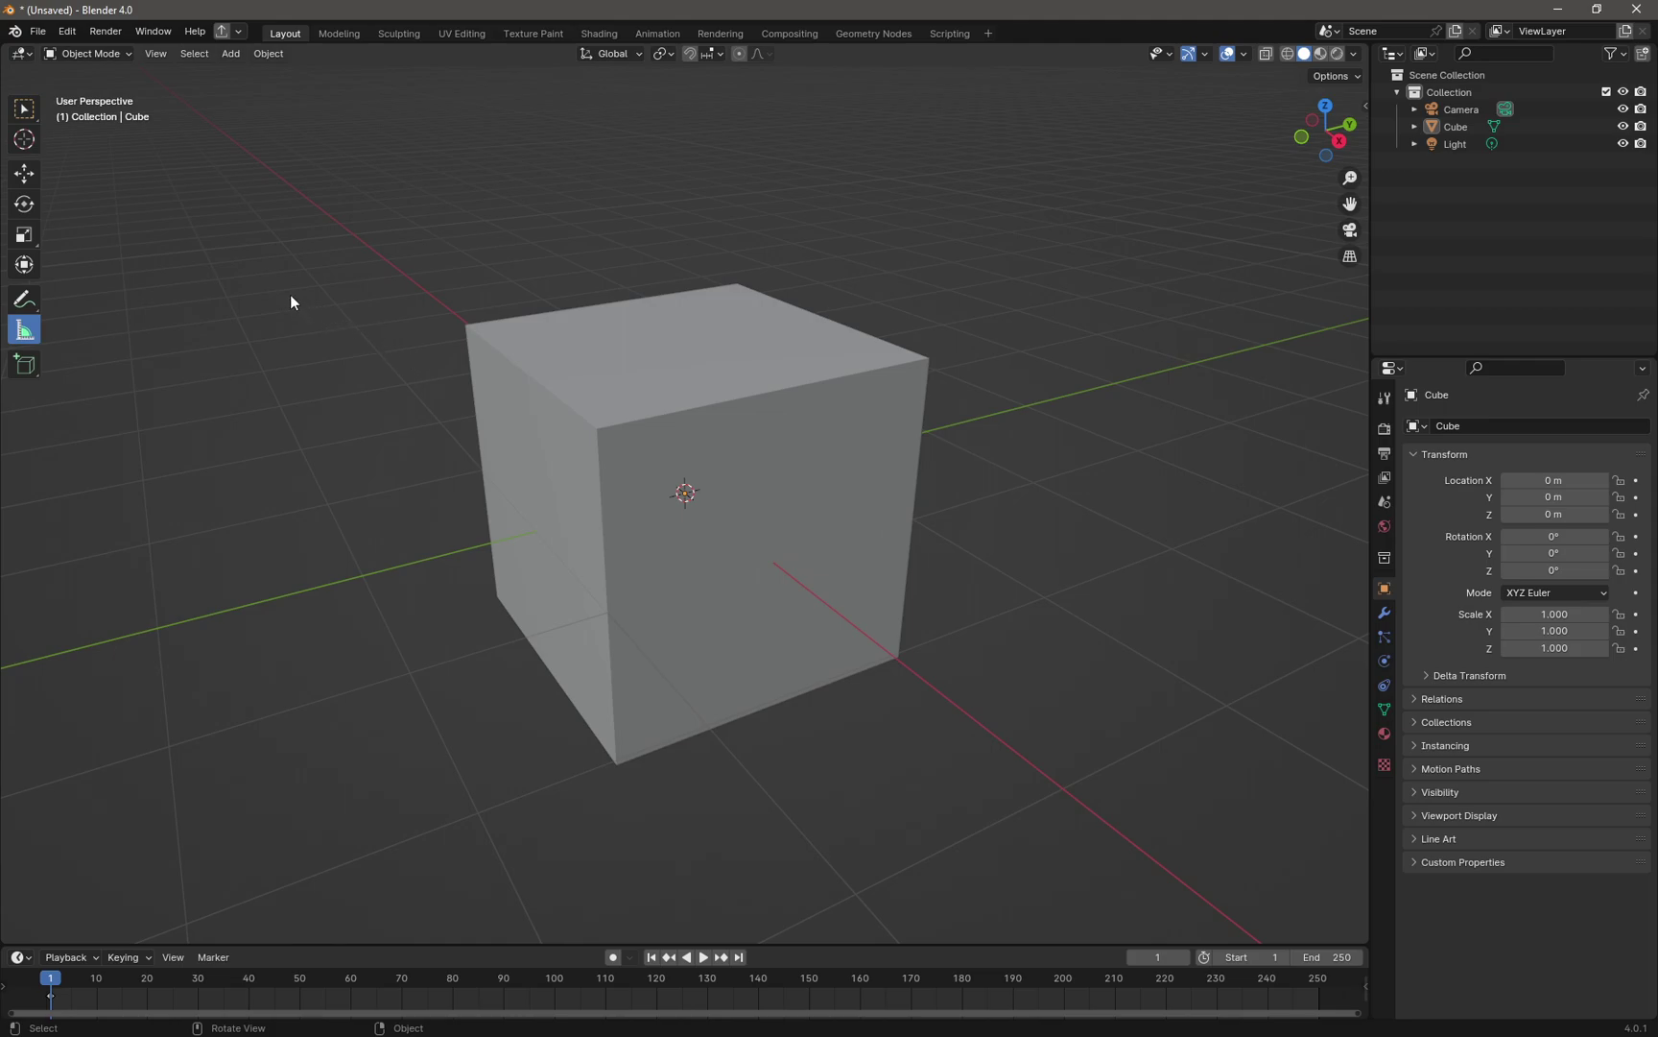
# Drop the loose ruler and take a Ctrl-snapped measurement from the cube's top-front corner.
pyautogui.moveTo(288, 292); pyautogui.dragTo(1169, 567)
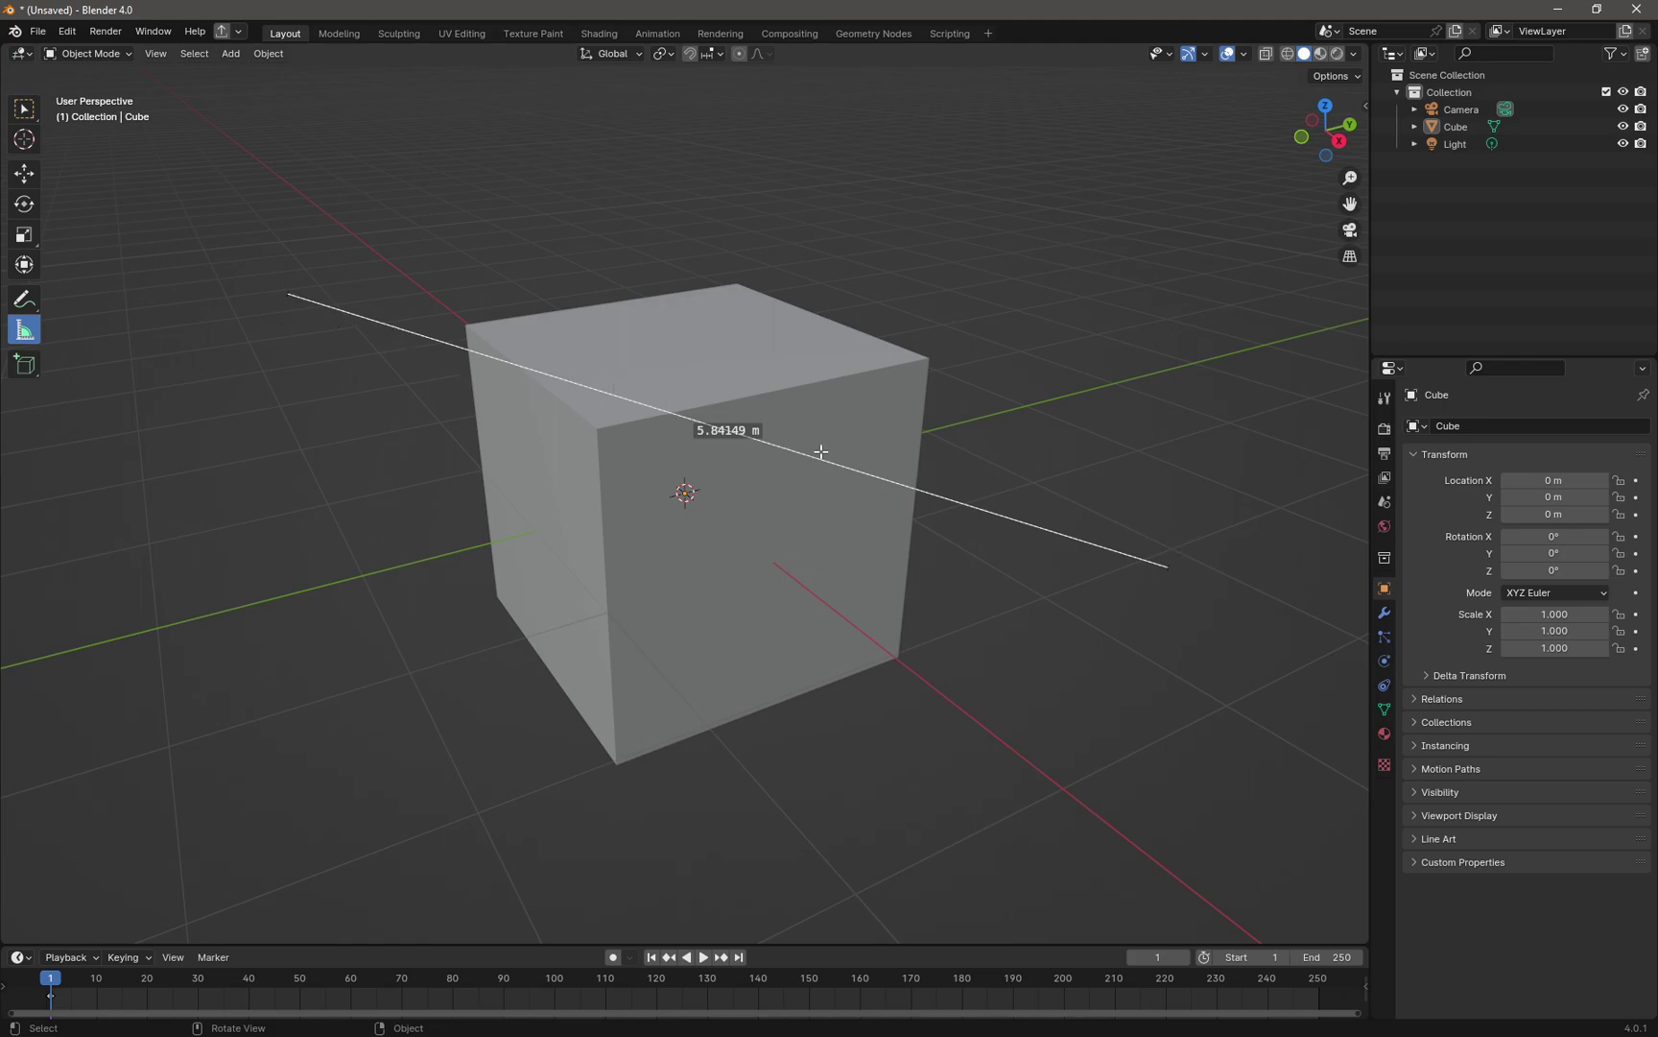
pyautogui.press('Delete')
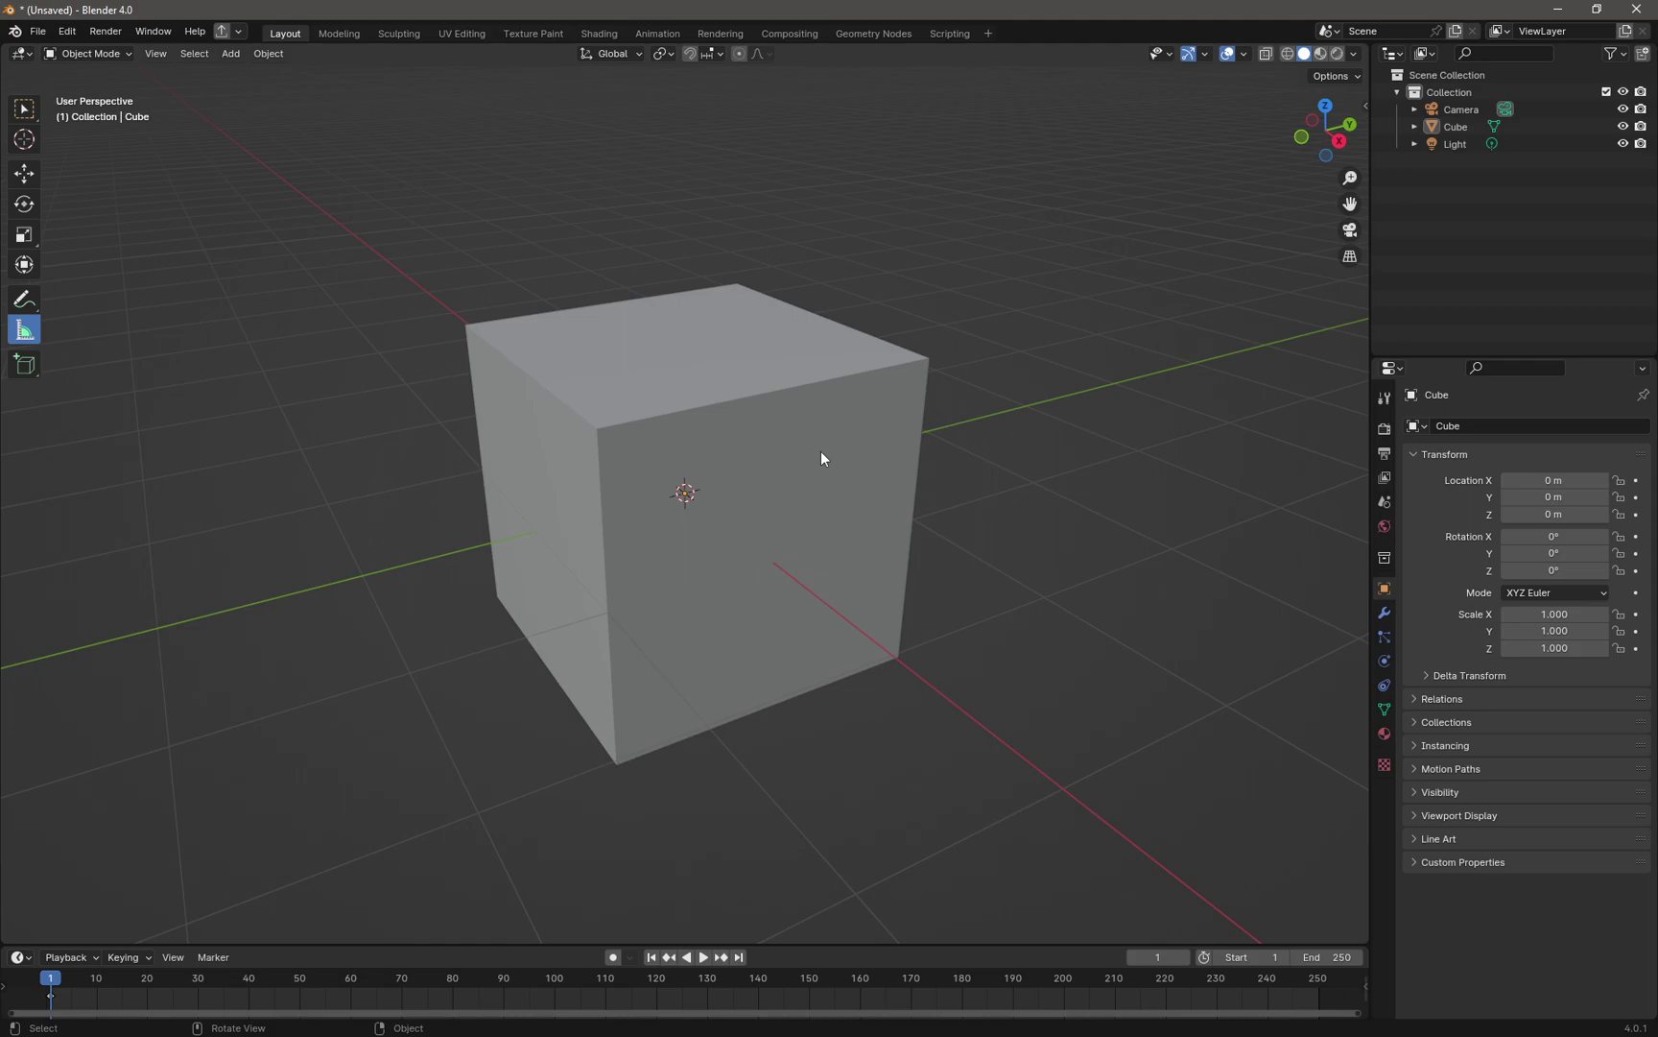
pyautogui.press('ctrl')
pyautogui.moveTo(598, 426)
pyautogui.mouseDown()
pyautogui.moveTo(890, 390)
pyautogui.moveTo(942, 368)
pyautogui.moveTo(924, 358)
pyautogui.mouseUp()
pyautogui.press('Delete')
pyautogui.press('ctrl')
# Measure the top edge at 2 m, bend it into a 45° angle, then undo the angle.
pyautogui.keyDown('ctrl'); pyautogui.moveTo(599, 423); pyautogui.dragTo(929, 361); pyautogui.keyUp('ctrl')
pyautogui.moveTo(814, 384); pyautogui.dragTo(737, 283)
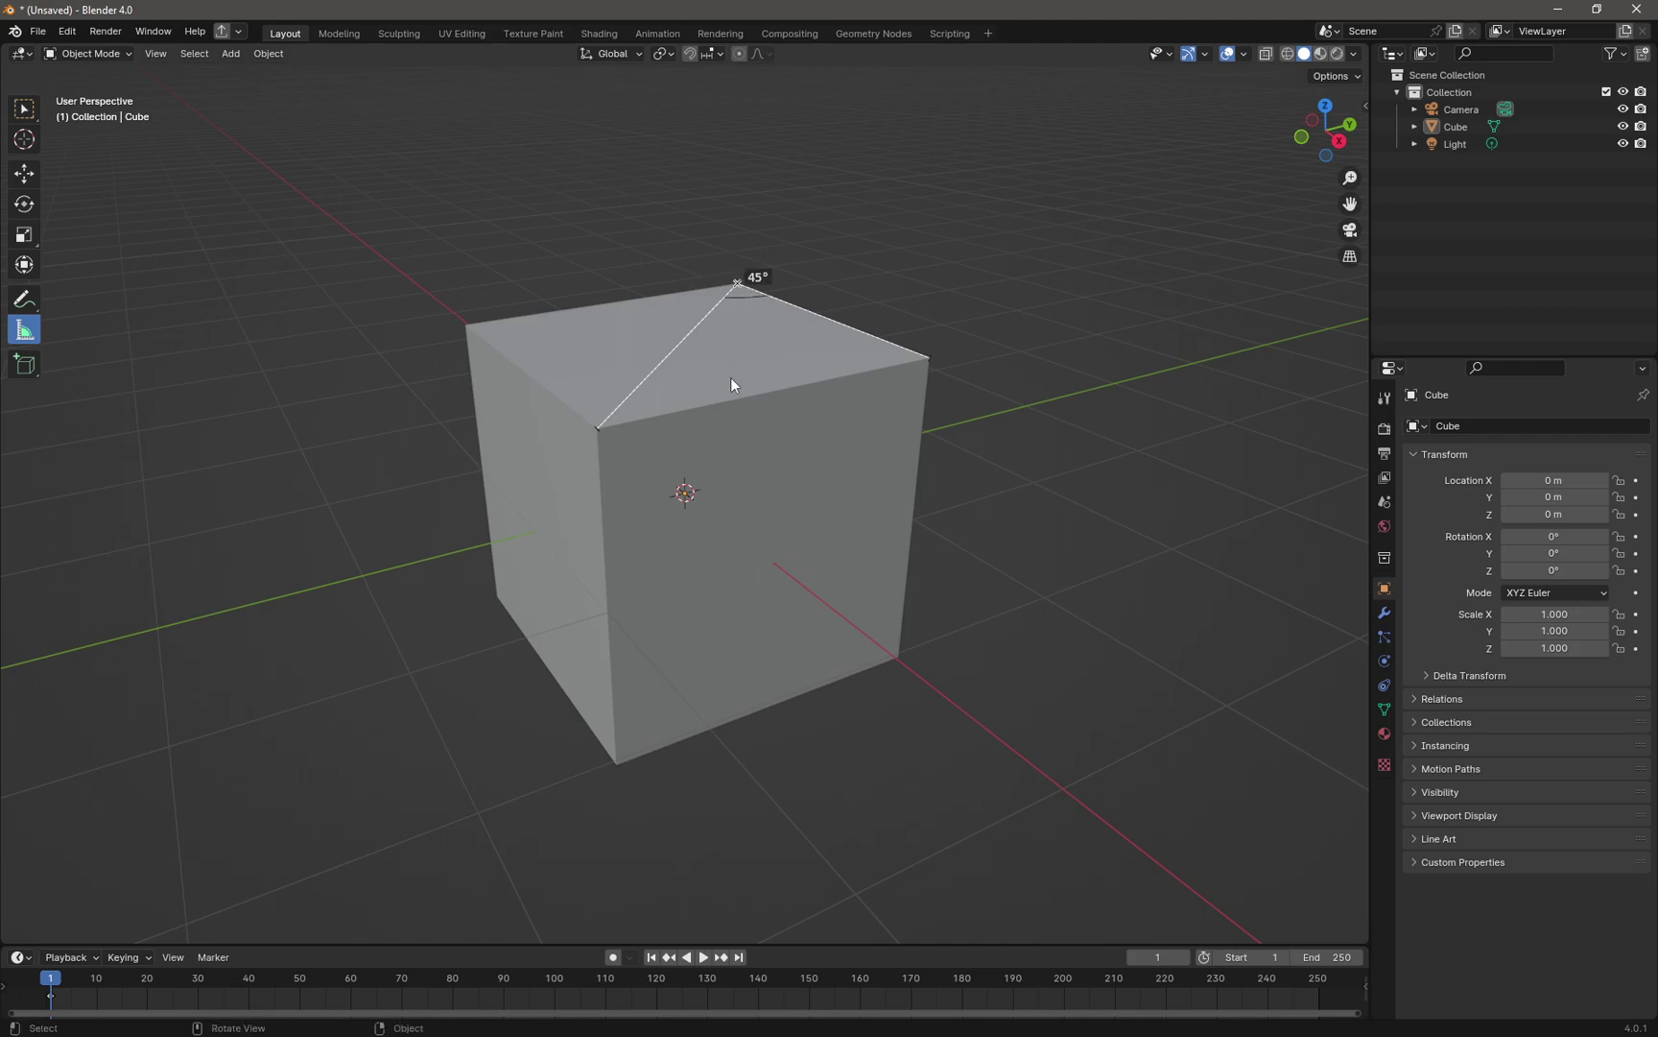
pyautogui.hotkey('ctrl', 'z')
pyautogui.hotkey('ctrl', 'z')
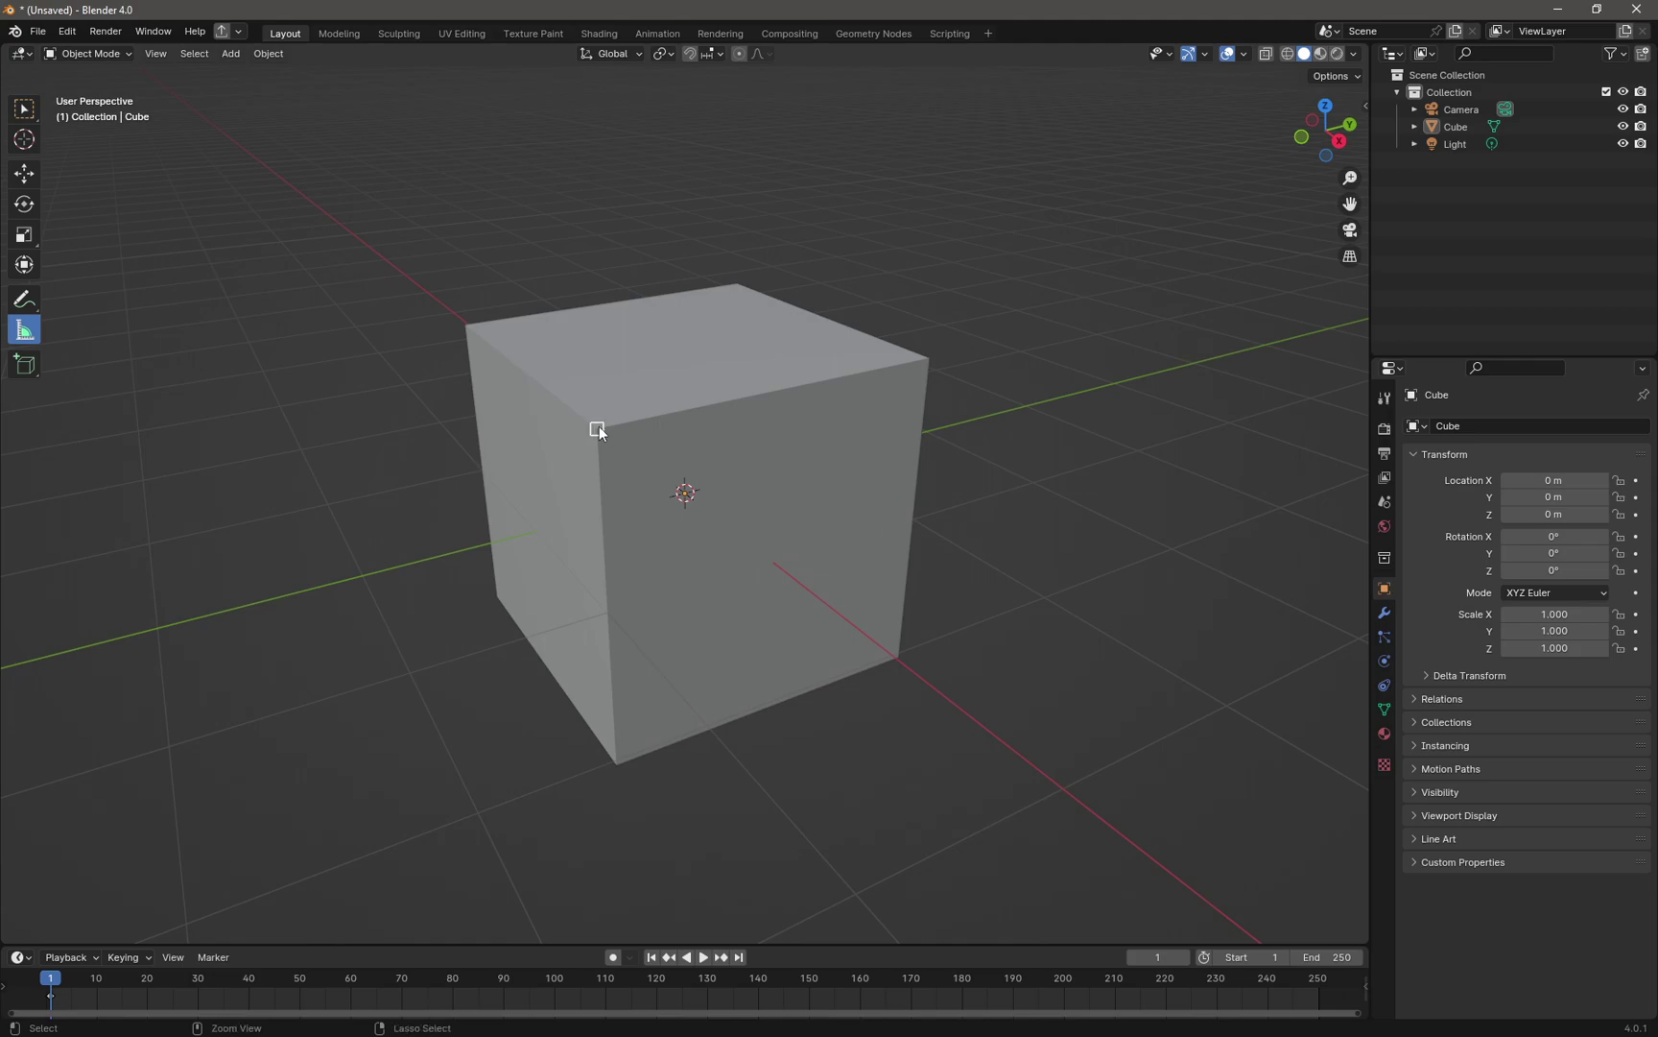
# Run a ruler from a corner straight down through the cube, read 2 m, then delete it.
pyautogui.keyDown('ctrl'); pyautogui.moveTo(599, 427); pyautogui.dragTo(696, 339); pyautogui.keyUp('ctrl')
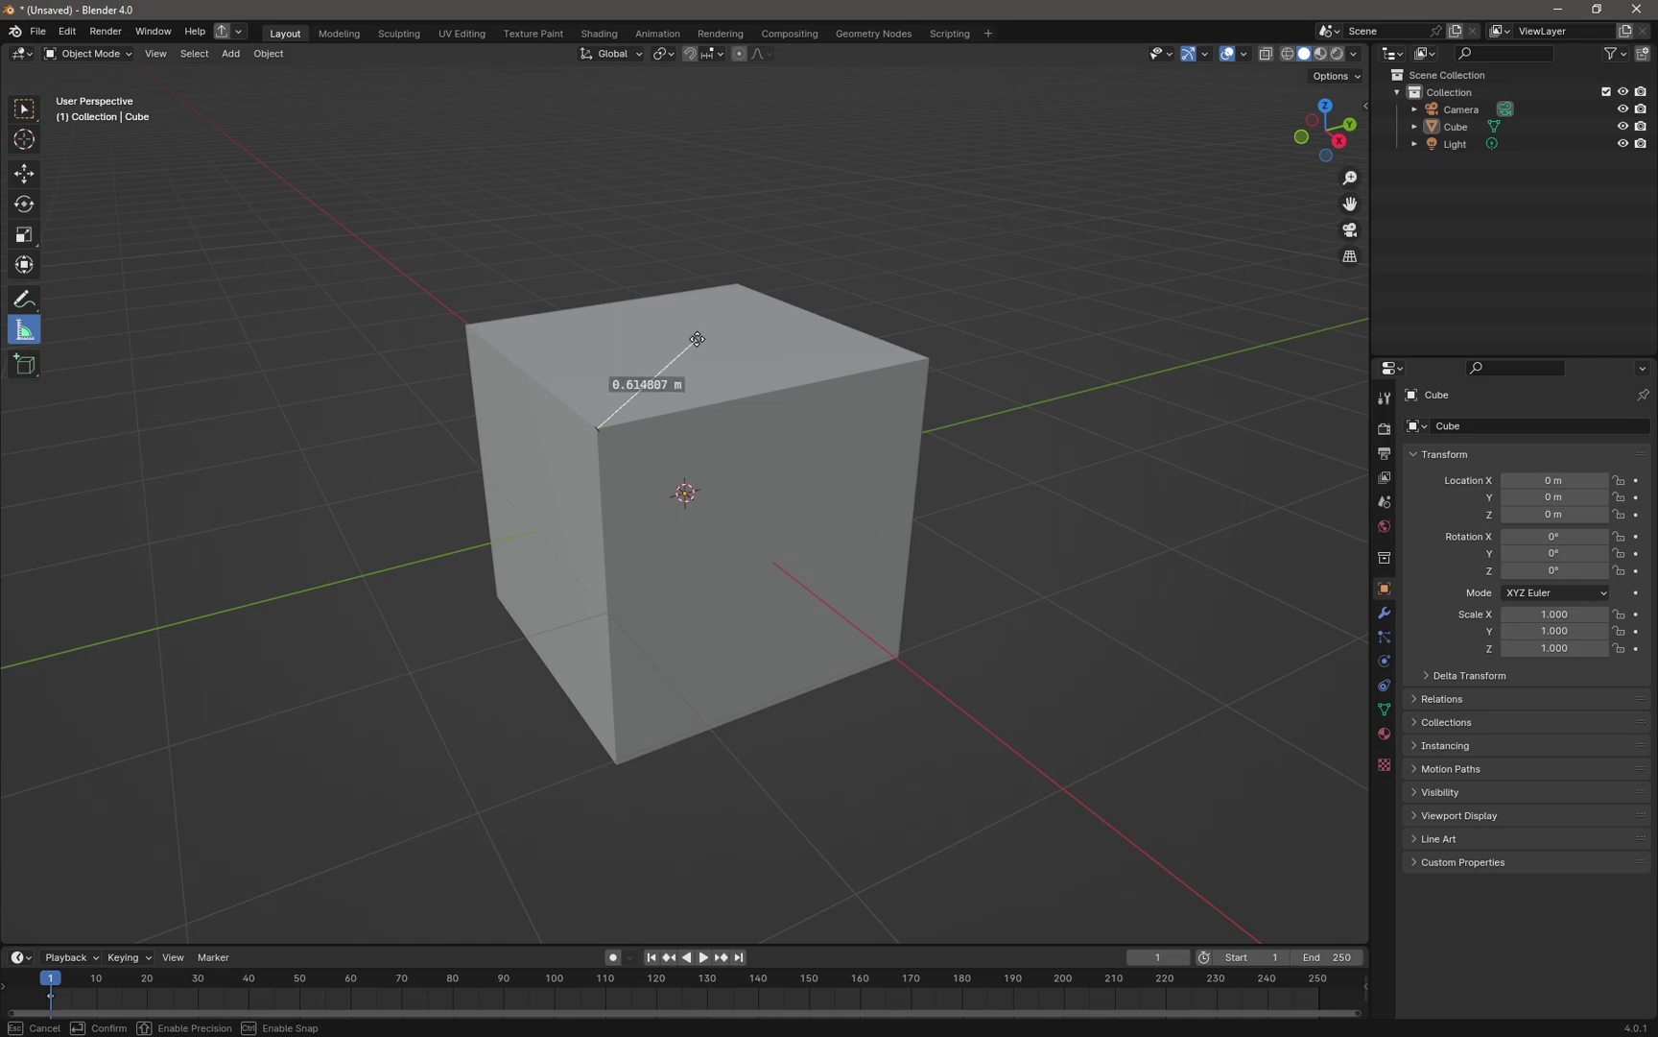
pyautogui.moveTo(696, 339)
pyautogui.keyDown('ctrl'); pyautogui.mouseDown()
pyautogui.moveTo(670, 363)
pyautogui.moveTo(704, 359)
pyautogui.moveTo(671, 362)
pyautogui.mouseUp(); pyautogui.keyUp('ctrl')
pyautogui.press('Delete')
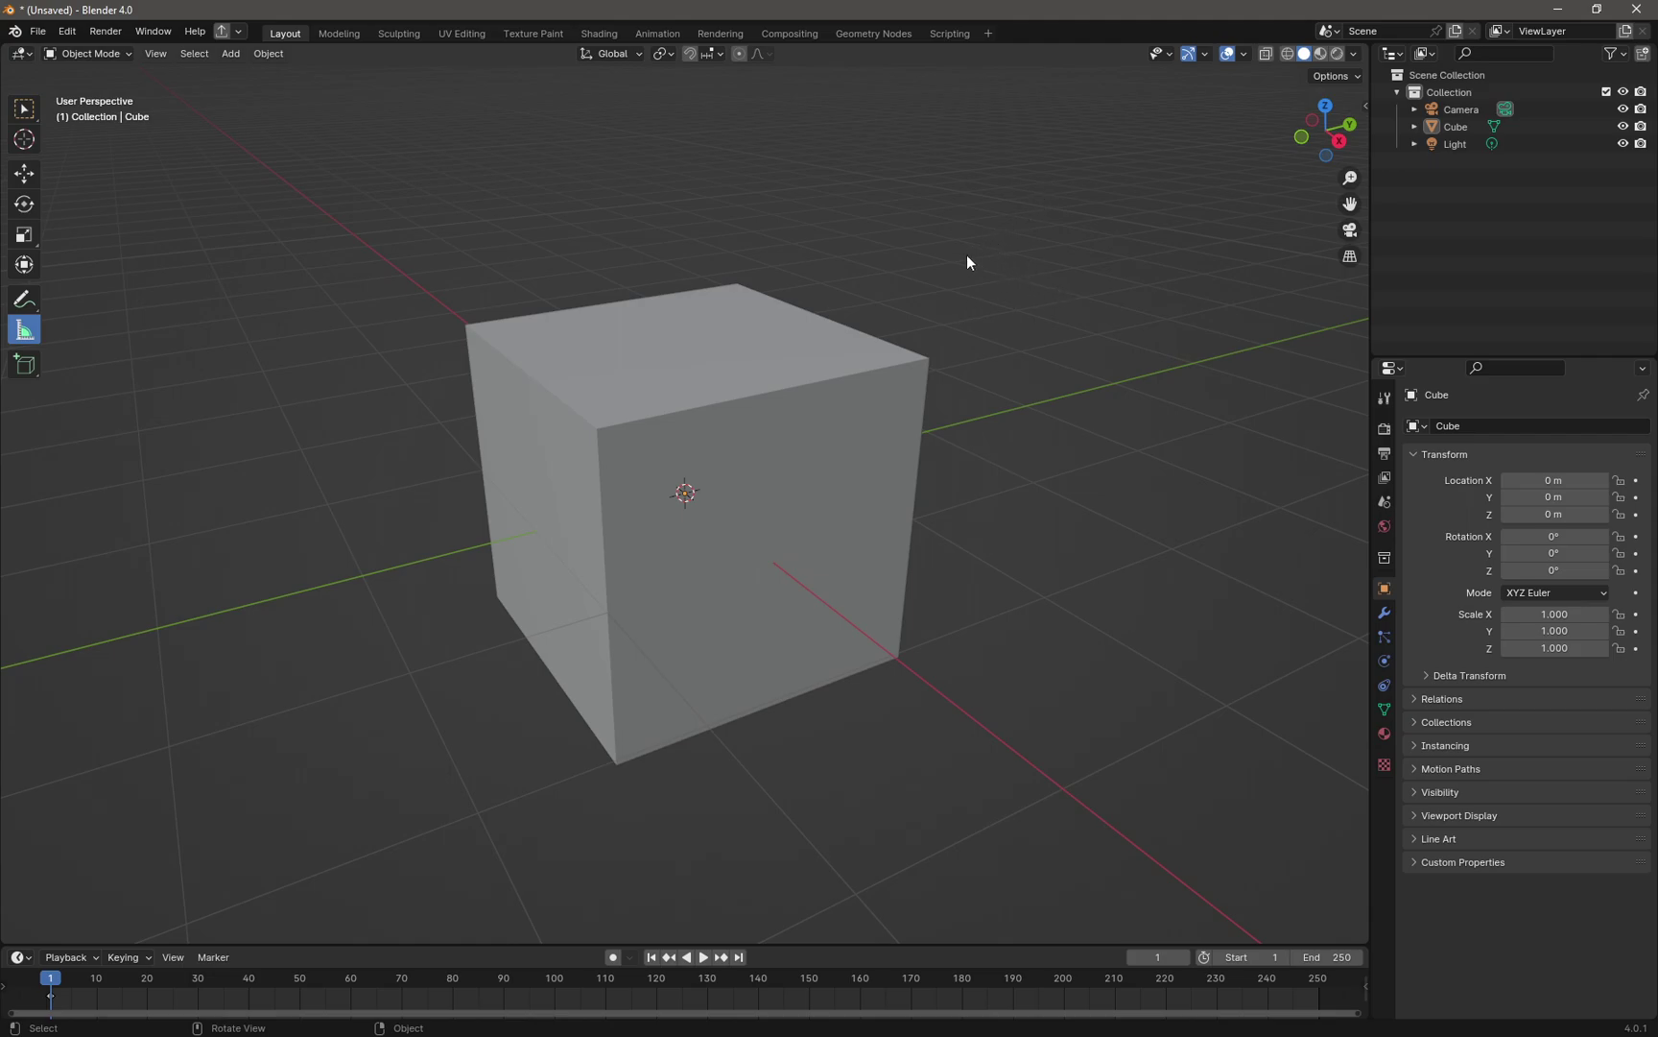
# Select the cube, enter Edit Mode, and apply Subdivide from the vertex context menu.
pyautogui.click(712, 326)
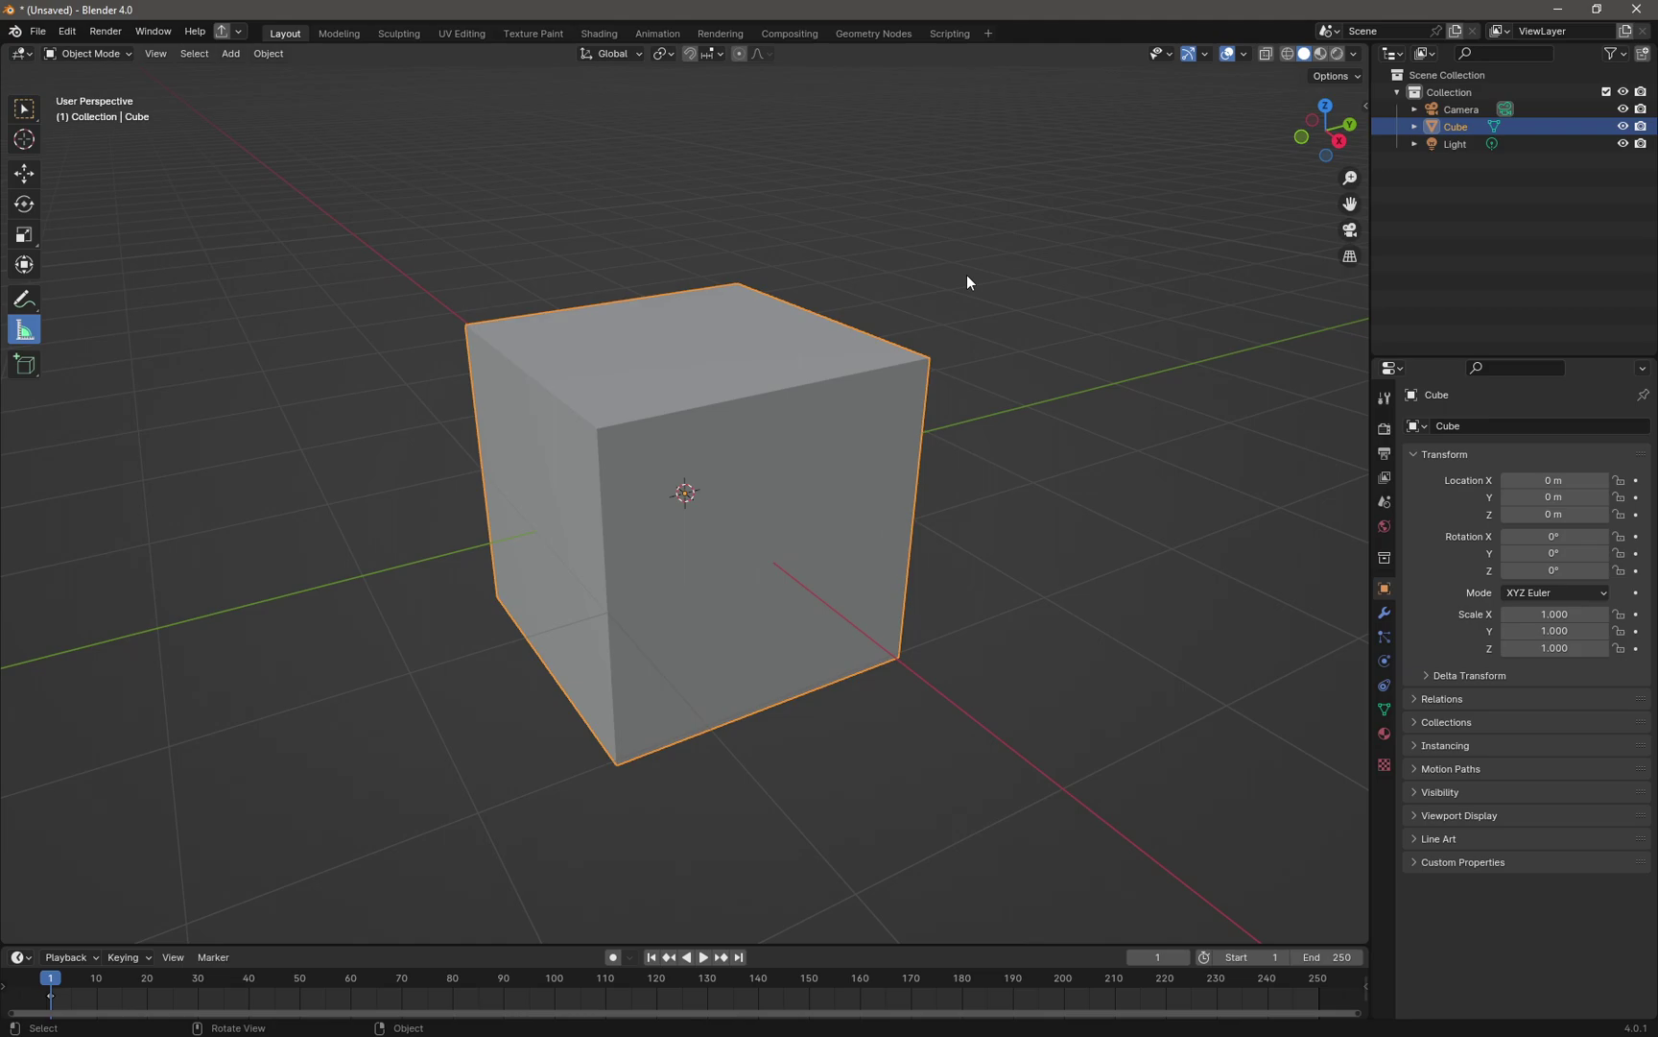
pyautogui.press('Tab')
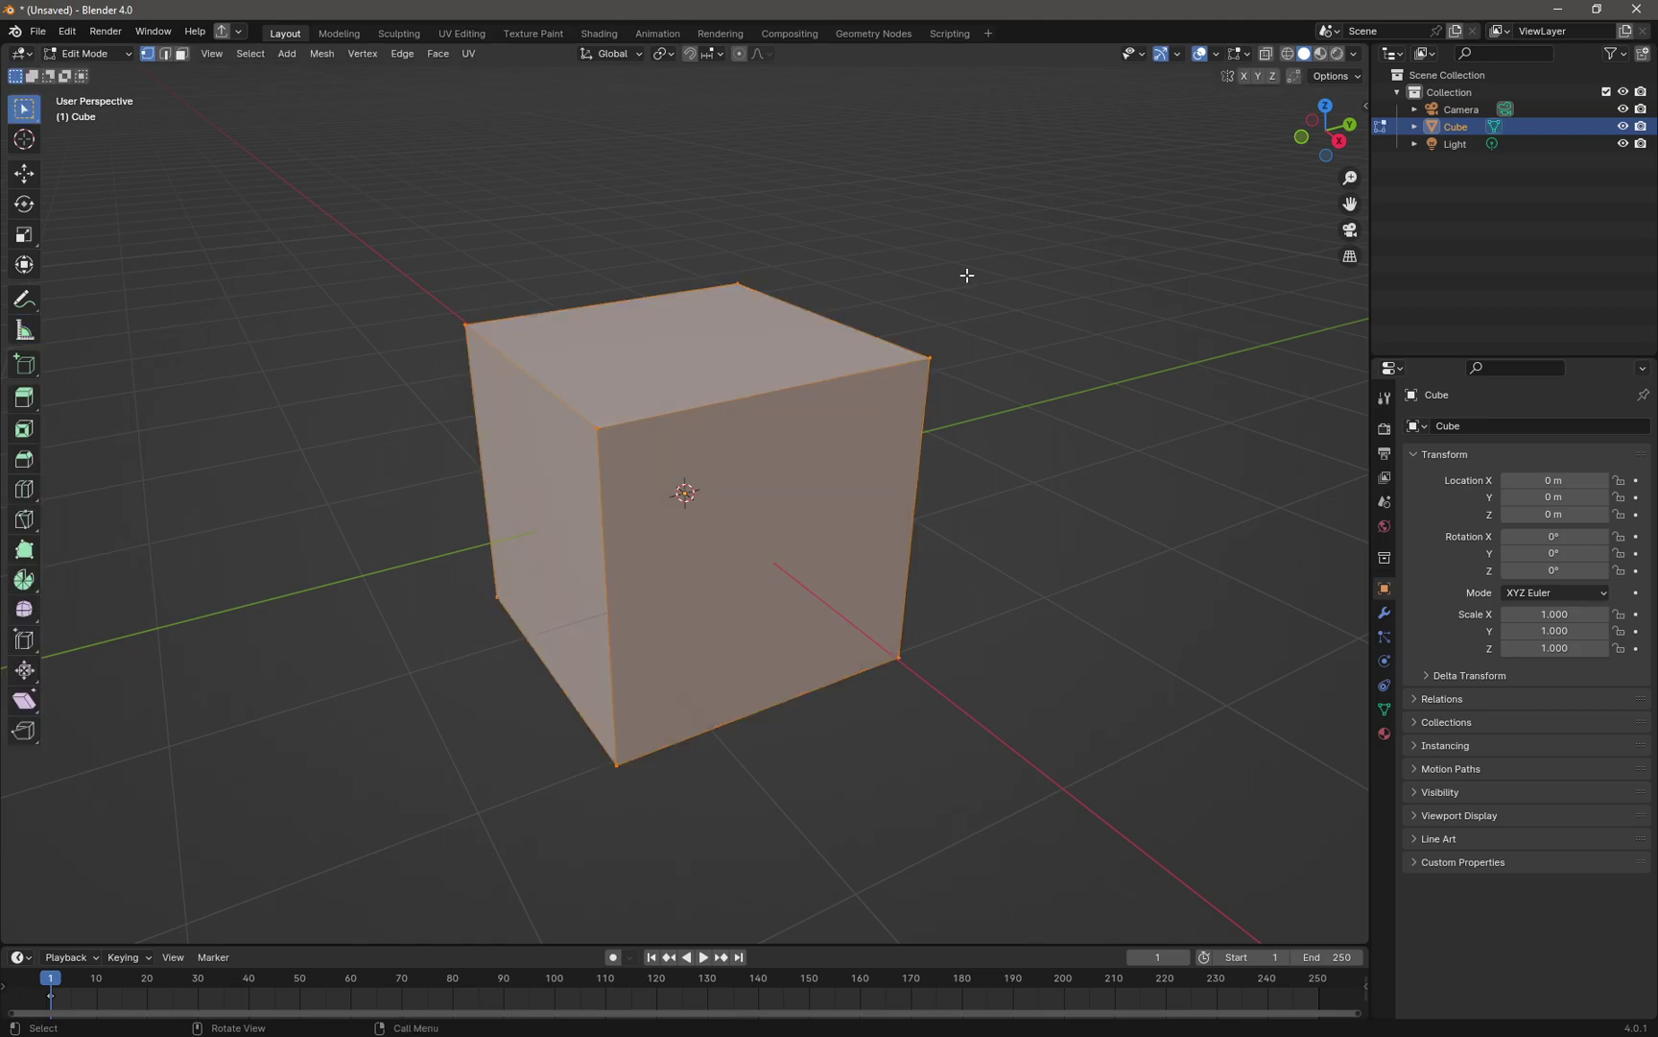
pyautogui.rightClick(966, 276)
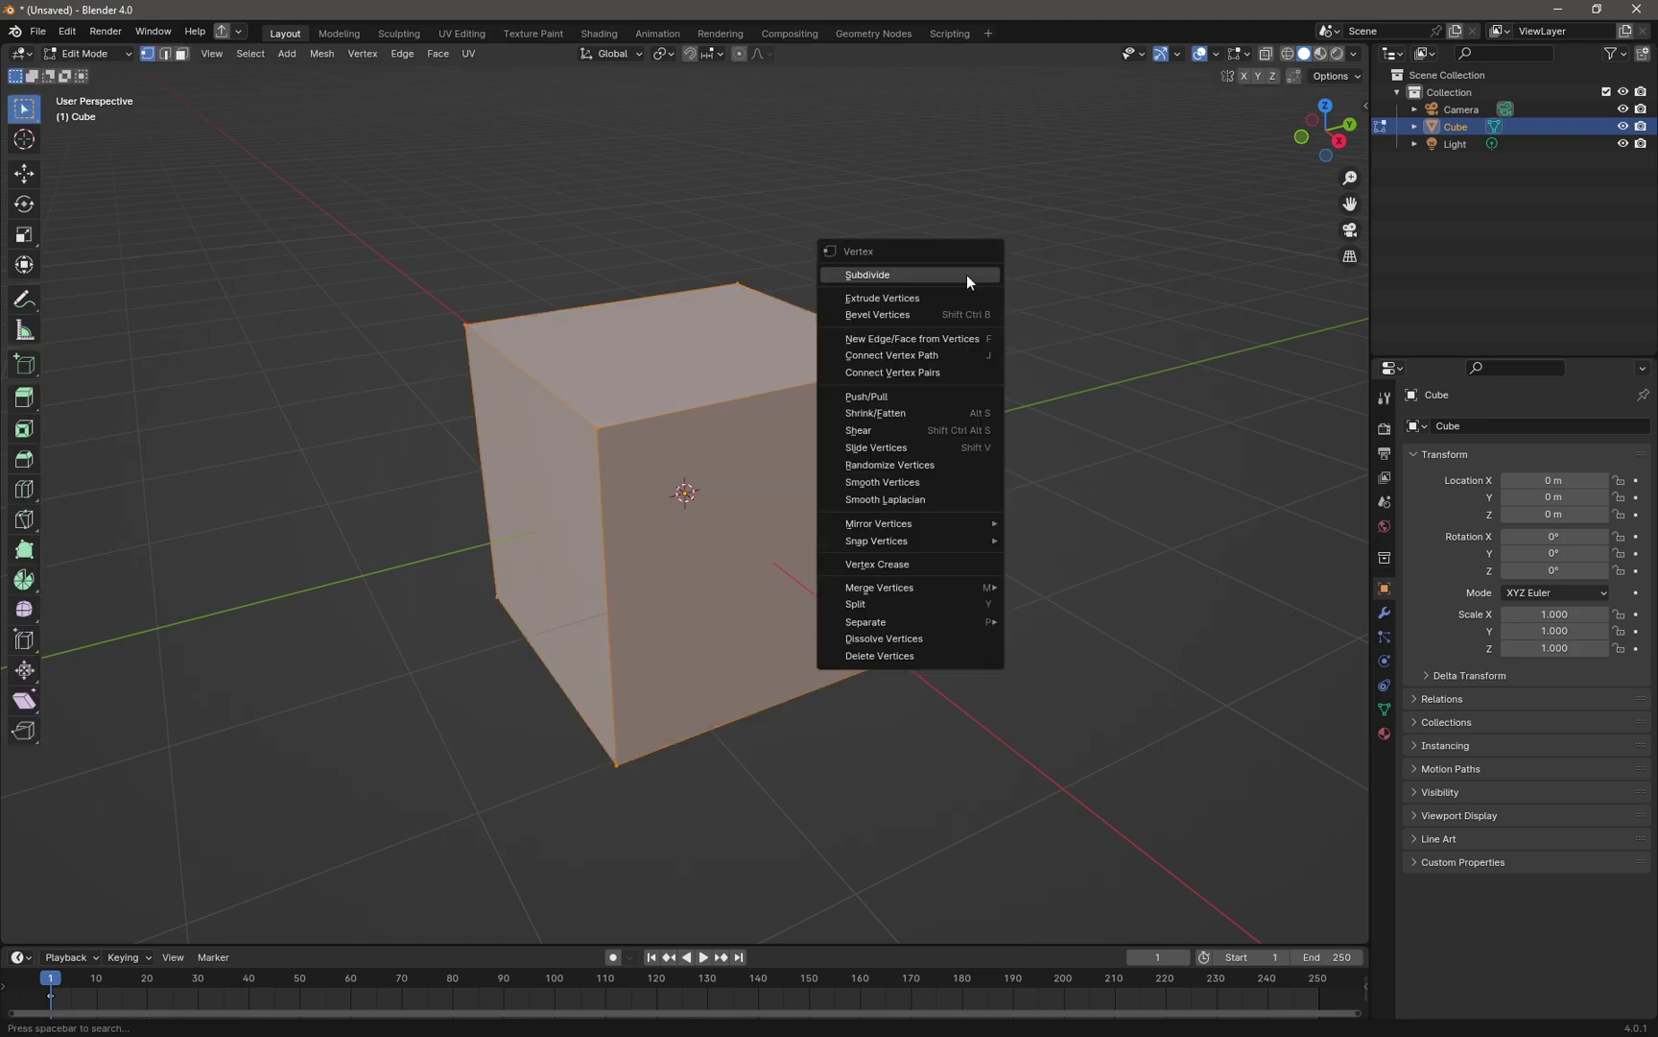
pyautogui.click(885, 275)
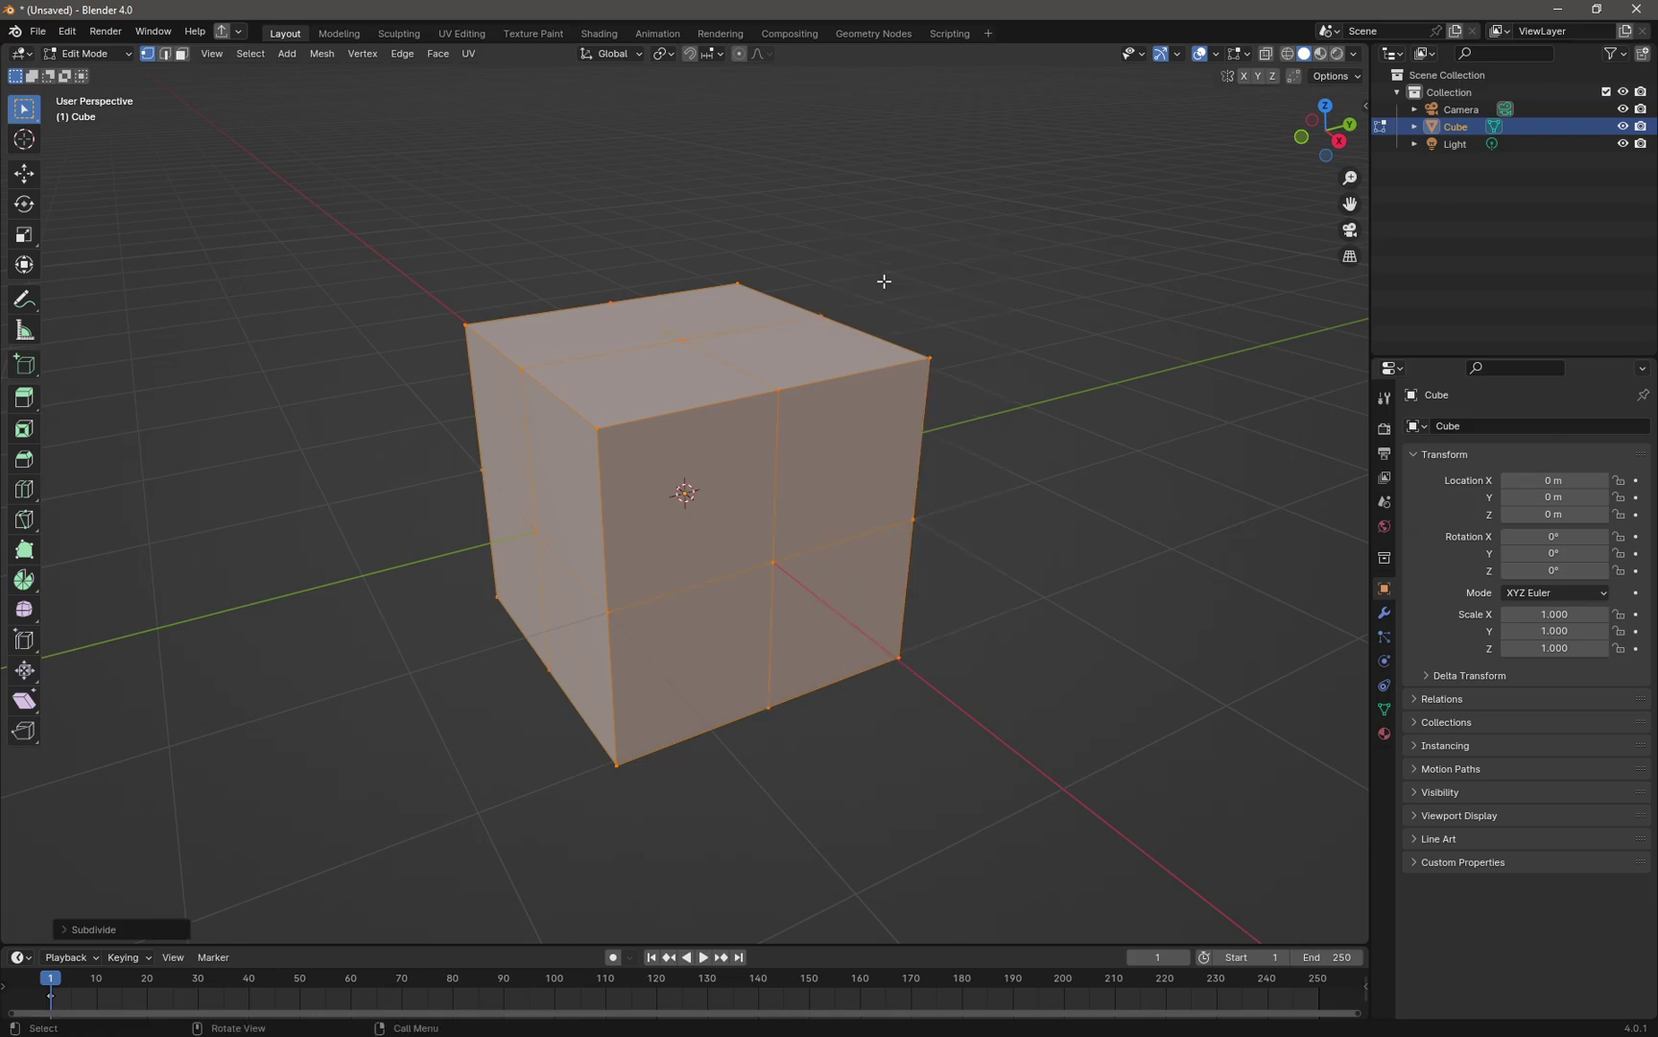
# Turn on the Edge Length, Face Area, Edge Angle and face angle overlays.
pyautogui.click(1247, 52)
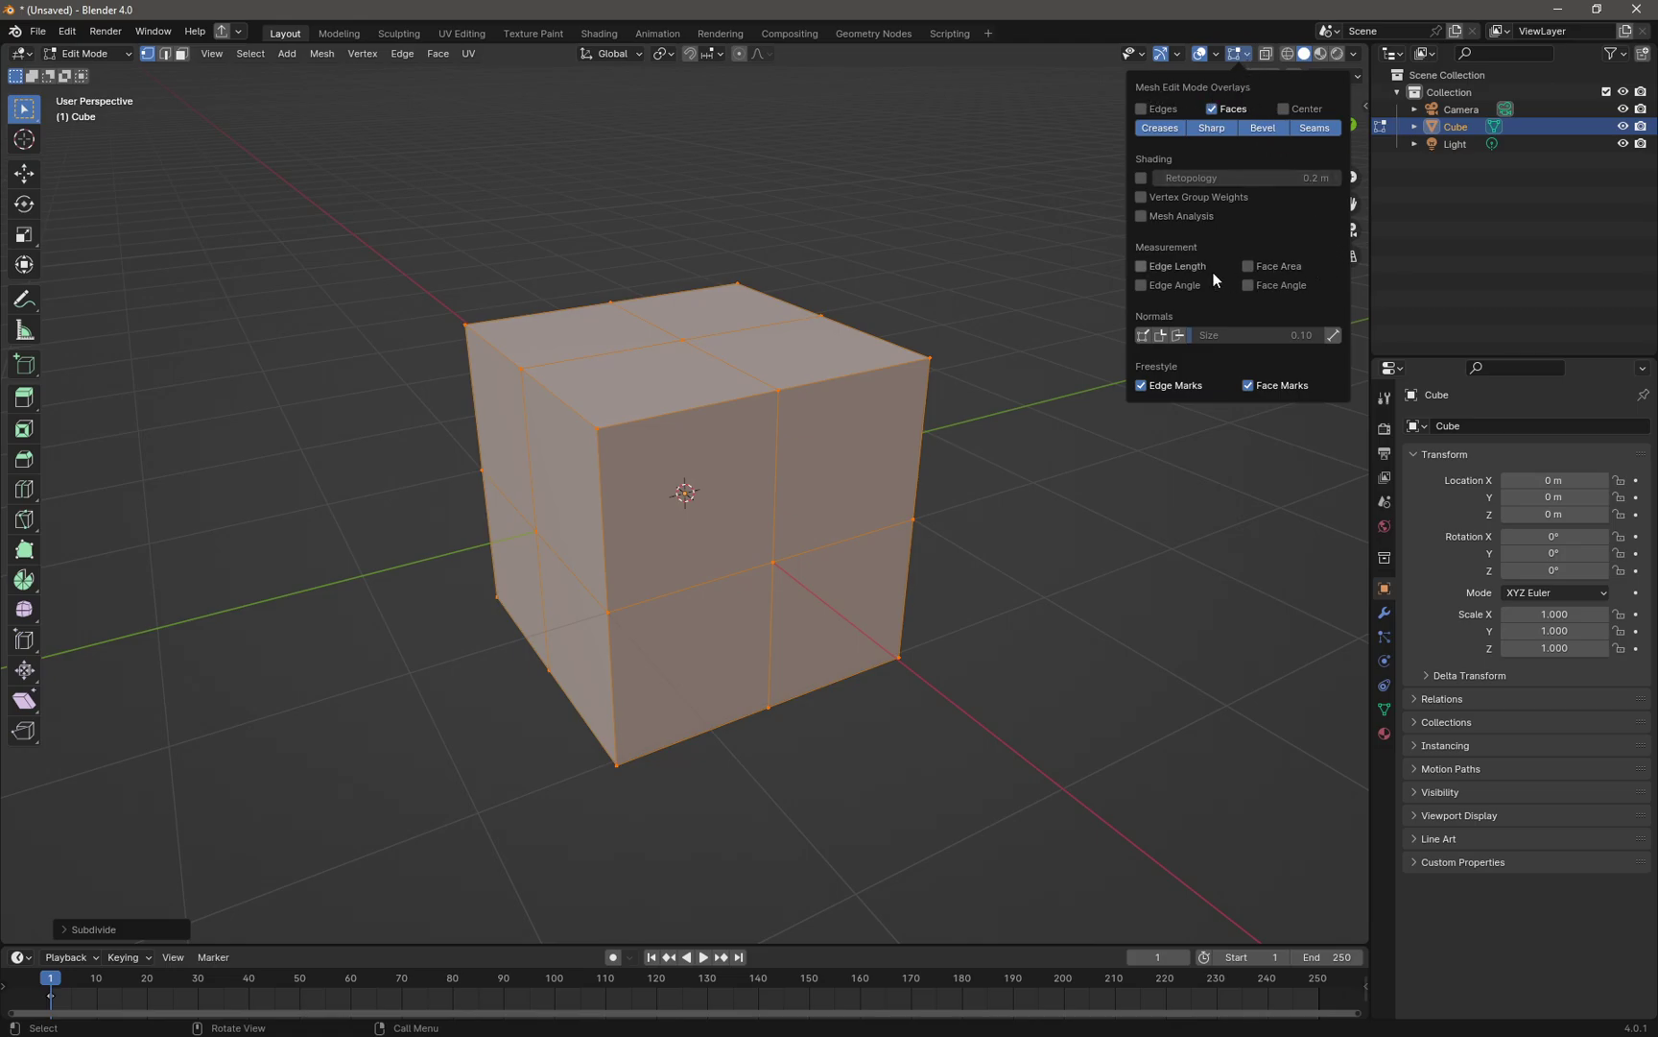
pyautogui.click(1141, 267)
pyautogui.click(1247, 267)
pyautogui.click(1141, 286)
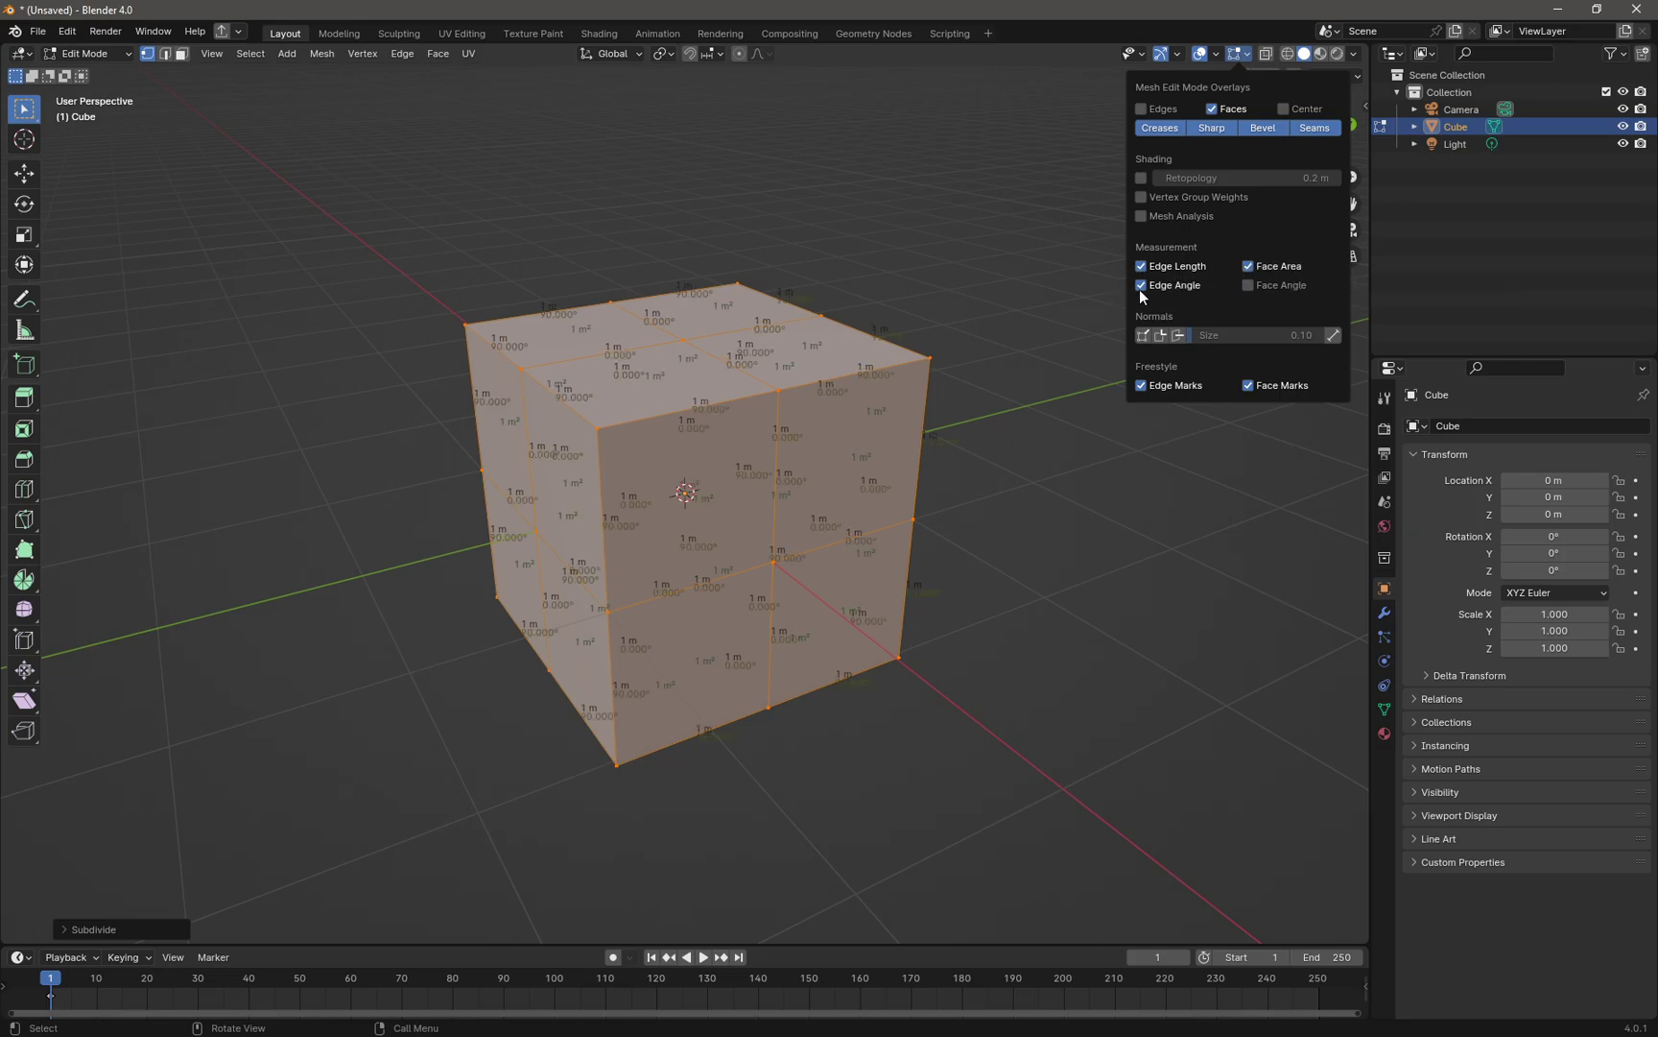
pyautogui.click(1248, 286)
# Turn those measurement overlays back off and deselect the whole mesh.
pyautogui.click(1249, 286)
pyautogui.click(1148, 286)
pyautogui.click(1141, 265)
pyautogui.click(1248, 266)
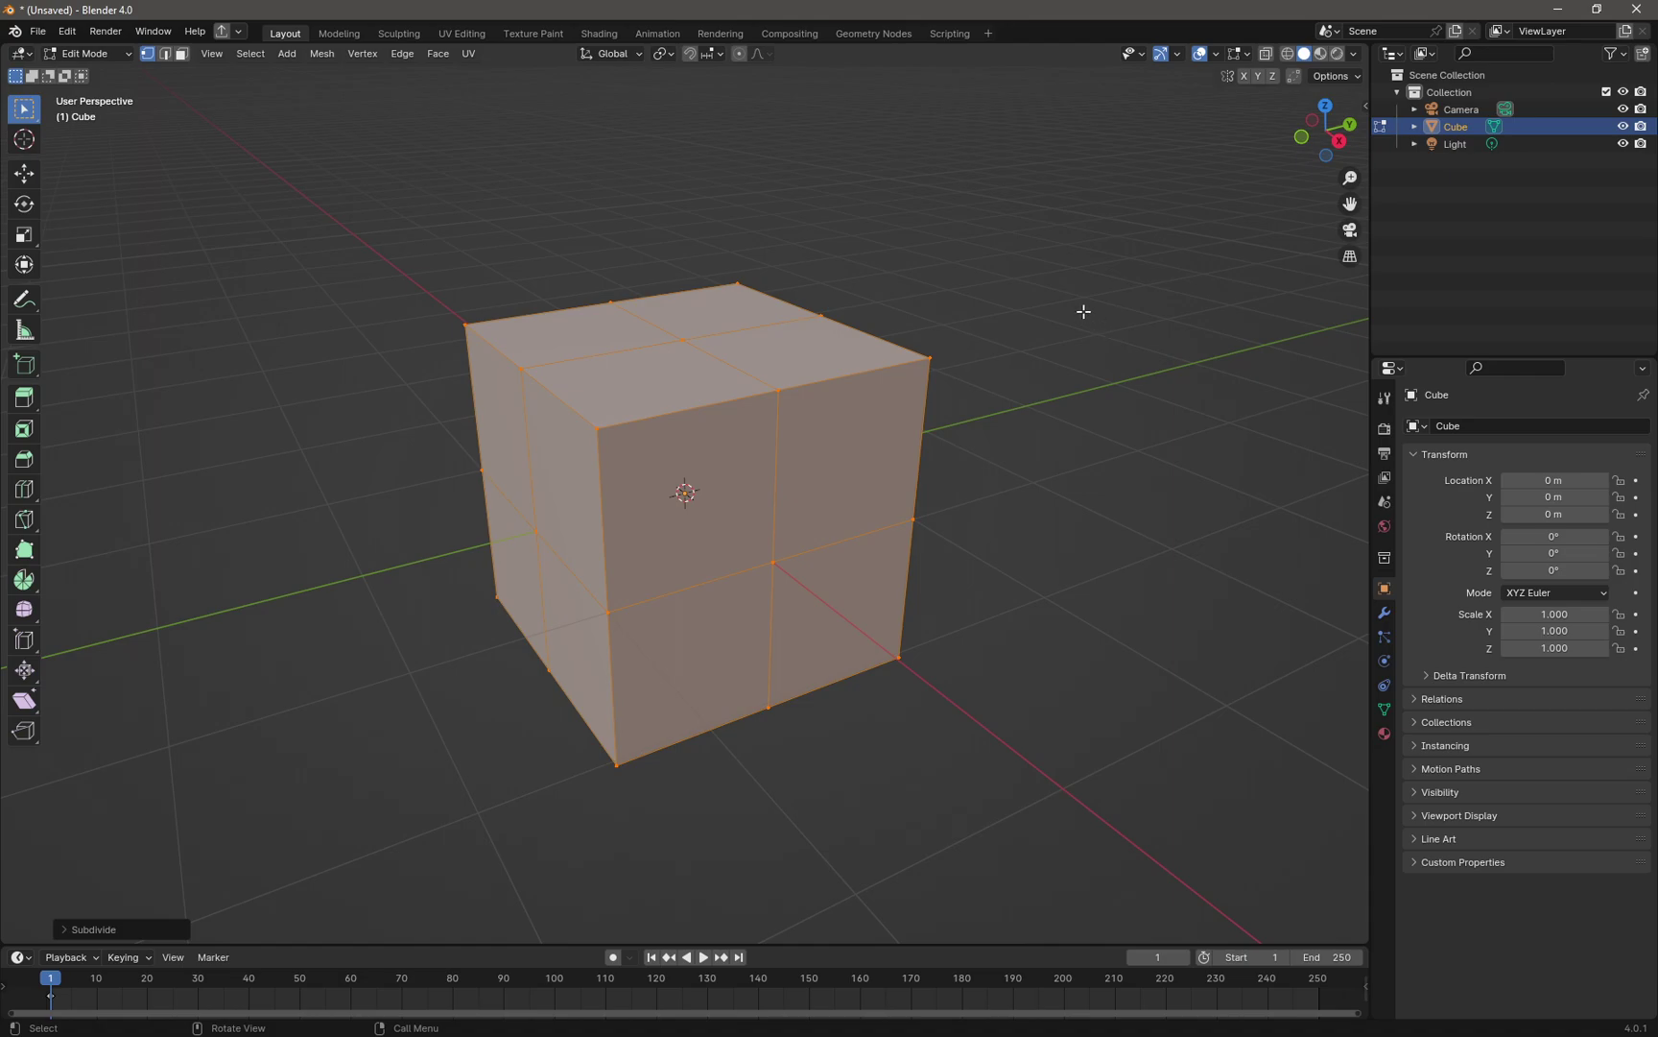
pyautogui.click(1070, 279)
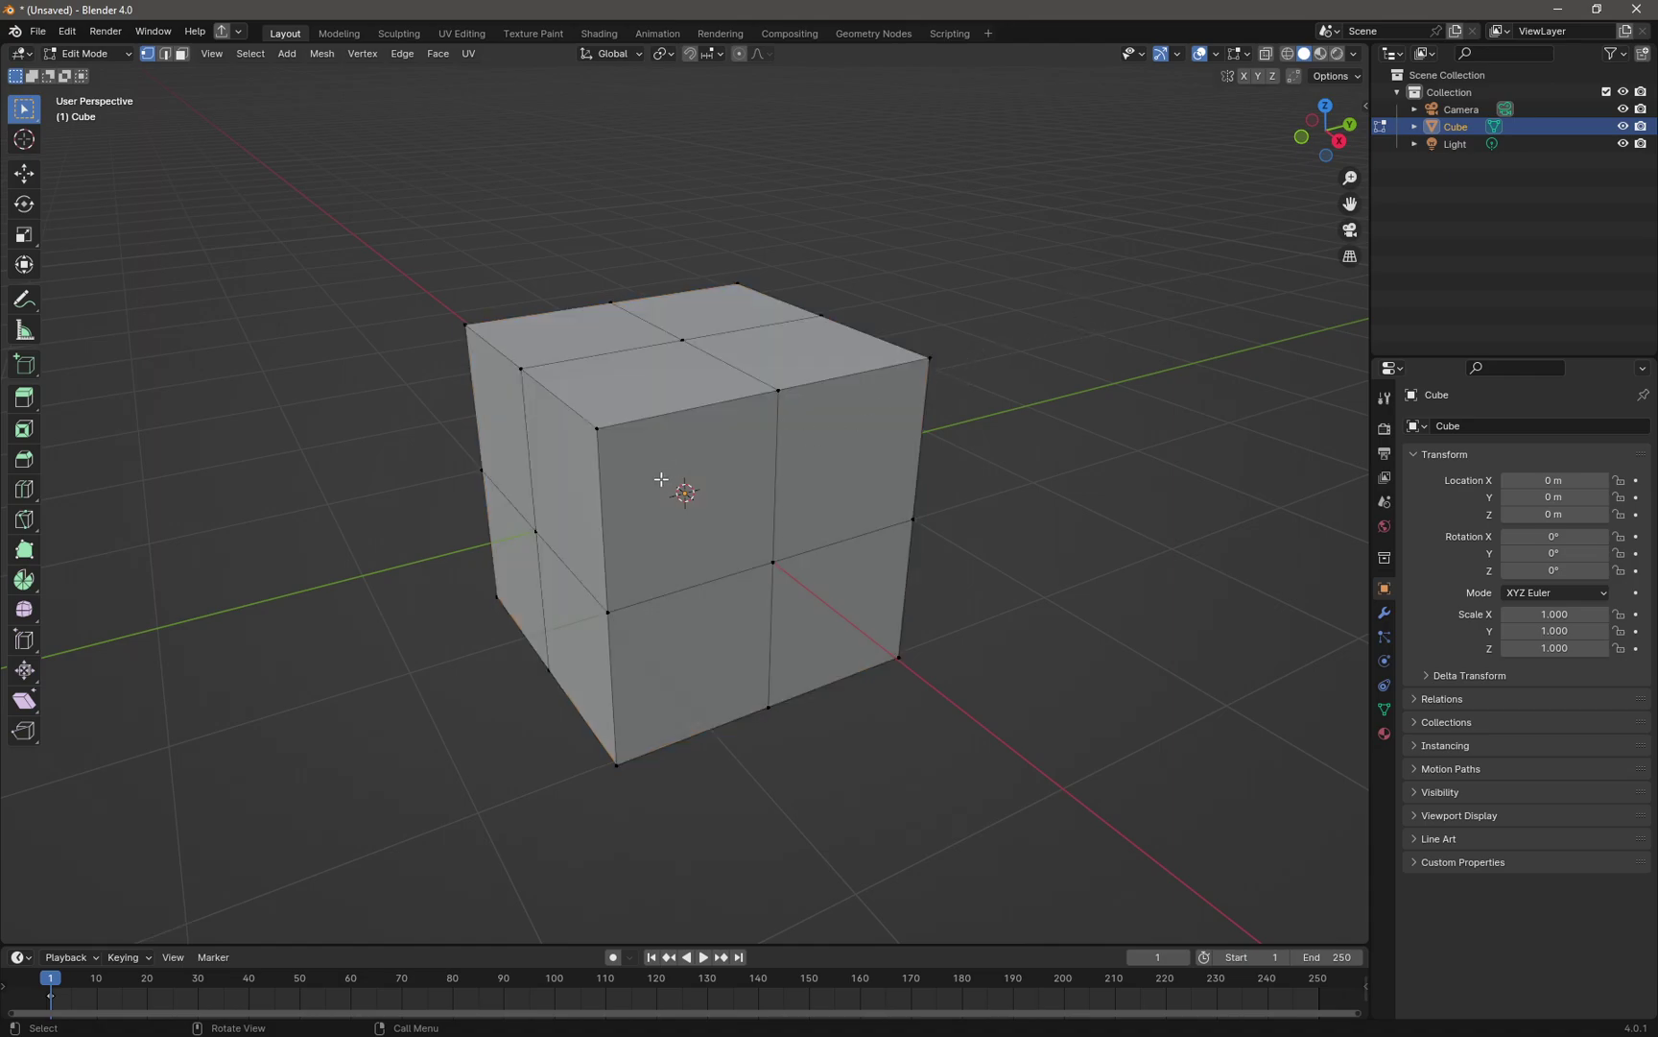
# In edge mode, select the upper and lower front vertical edges of the cube.
pyautogui.press('2')
pyautogui.click(627, 530)
pyautogui.keyDown('shift'); pyautogui.click(615, 666); pyautogui.keyUp('shift')
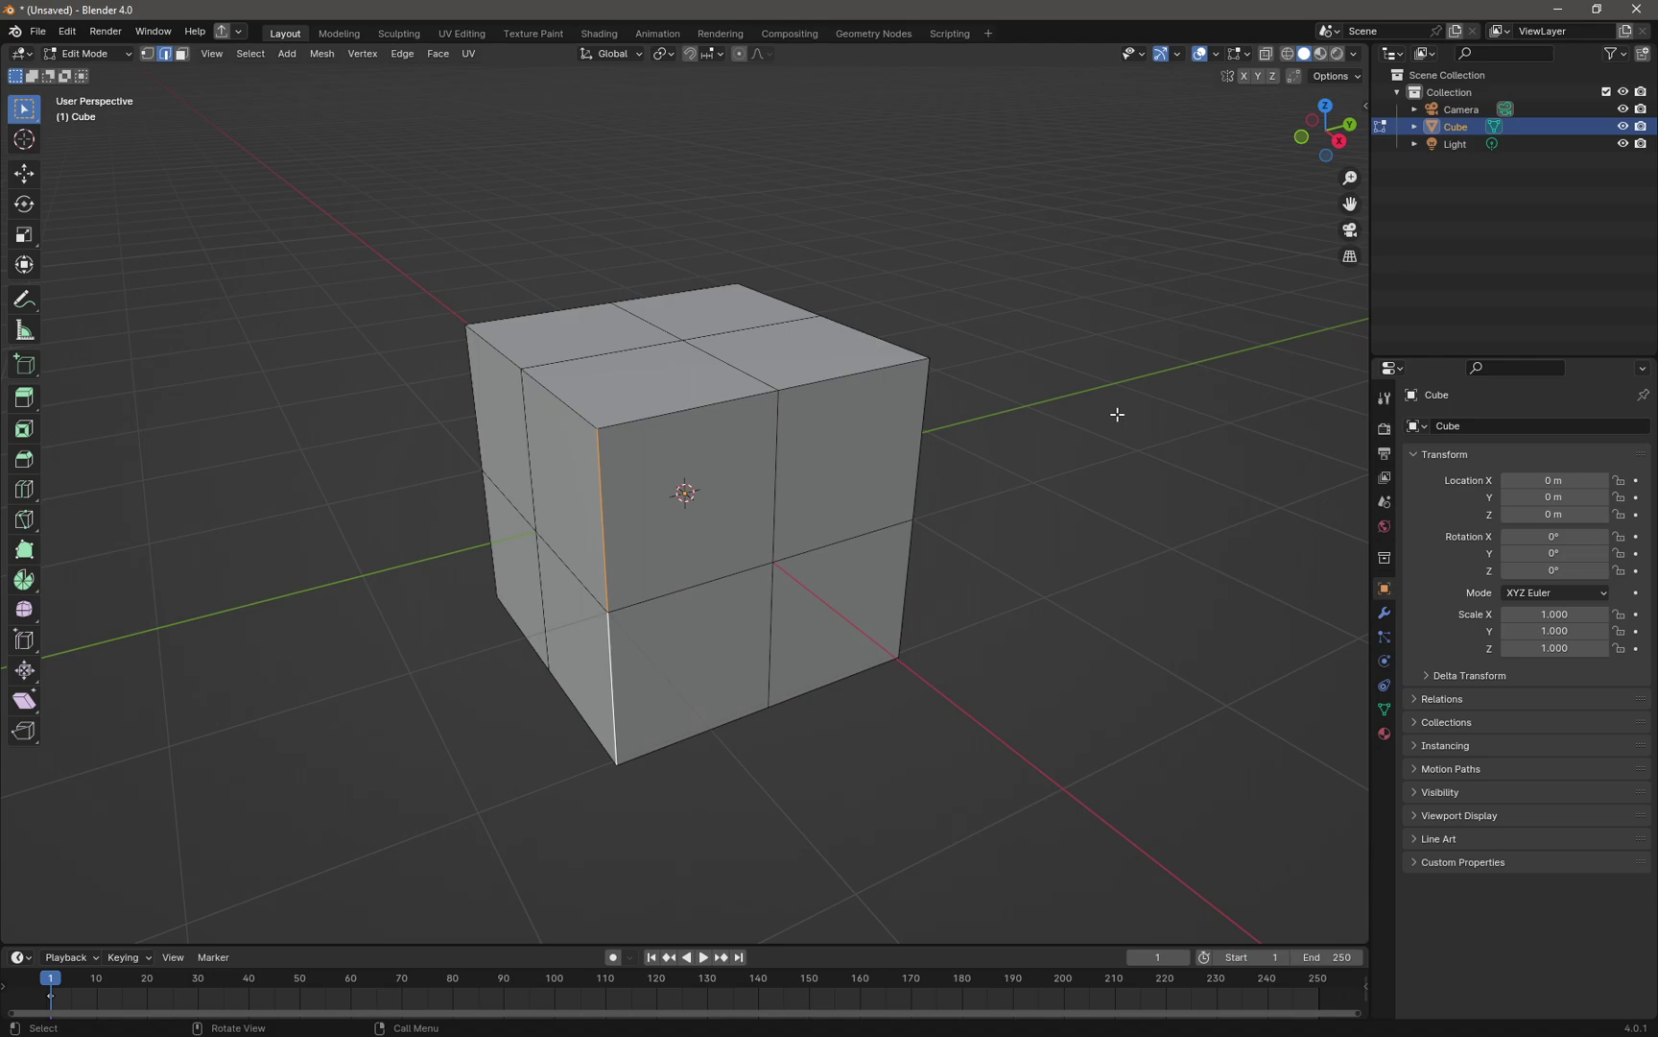
# Check in Edit > Preferences > Add-ons that MeasureIt is enabled.
pyautogui.click(63, 32)
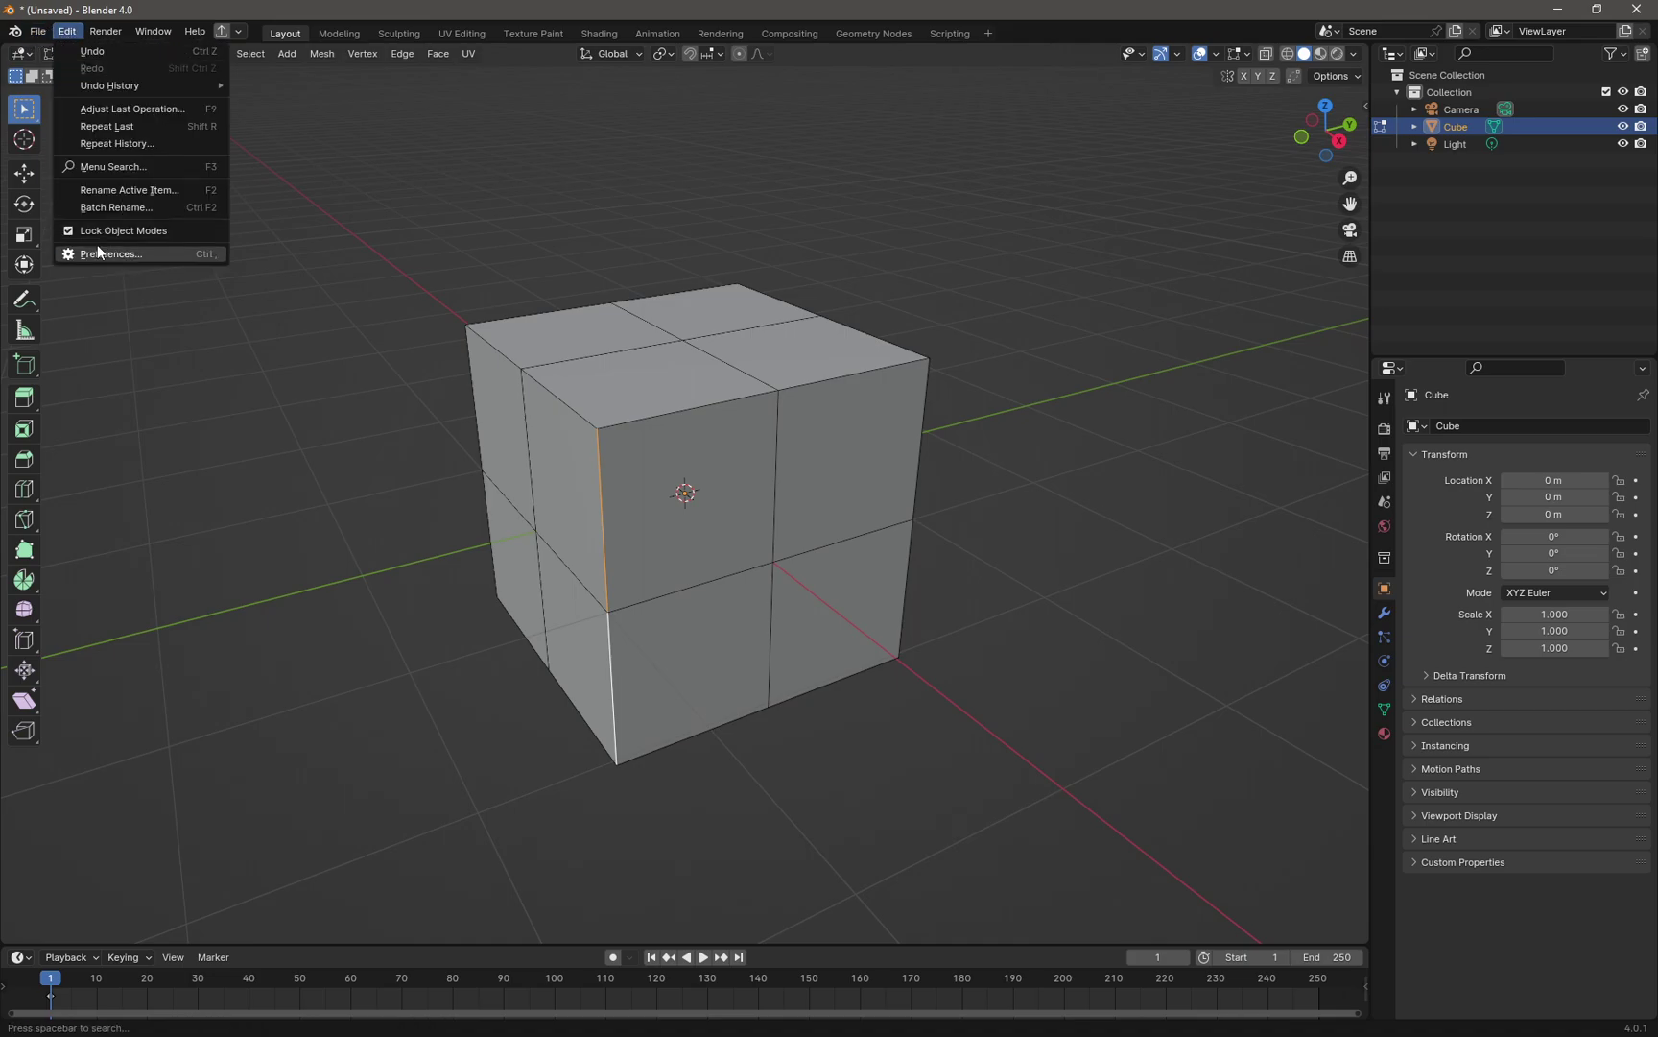
pyautogui.click(96, 253)
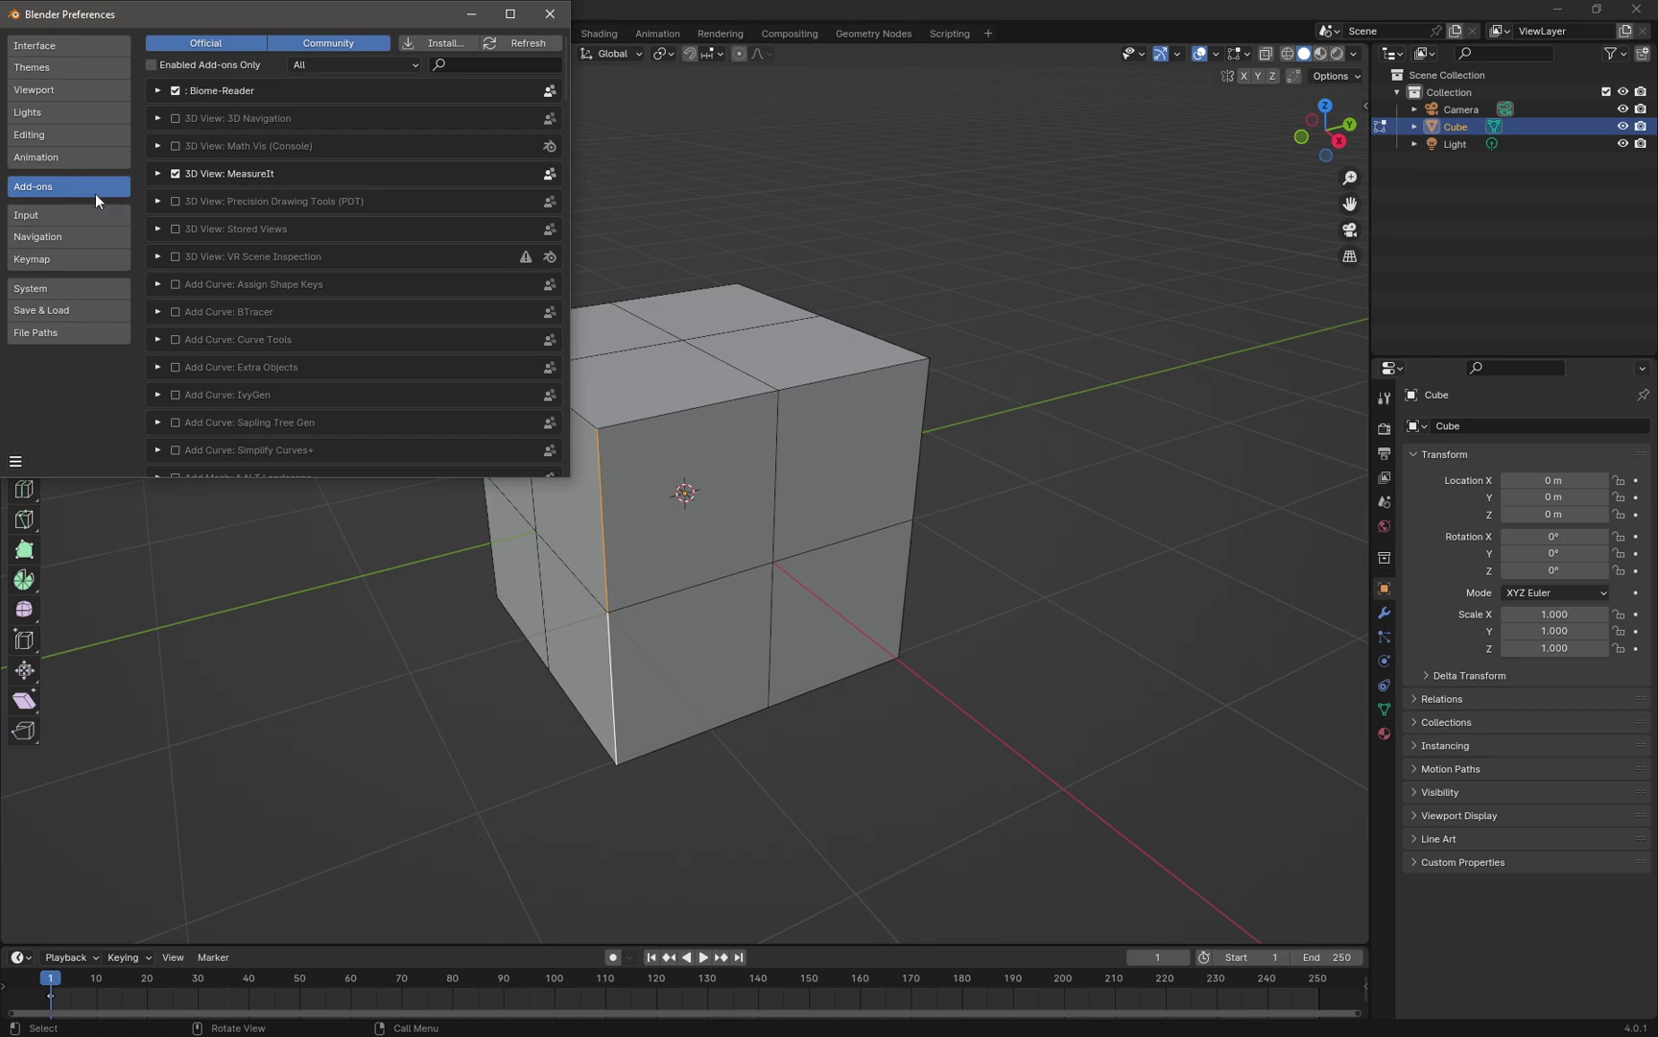
pyautogui.click(158, 174)
pyautogui.click(159, 175)
# Close Preferences and open a widened View tab in the viewport sidebar.
pyautogui.click(550, 14)
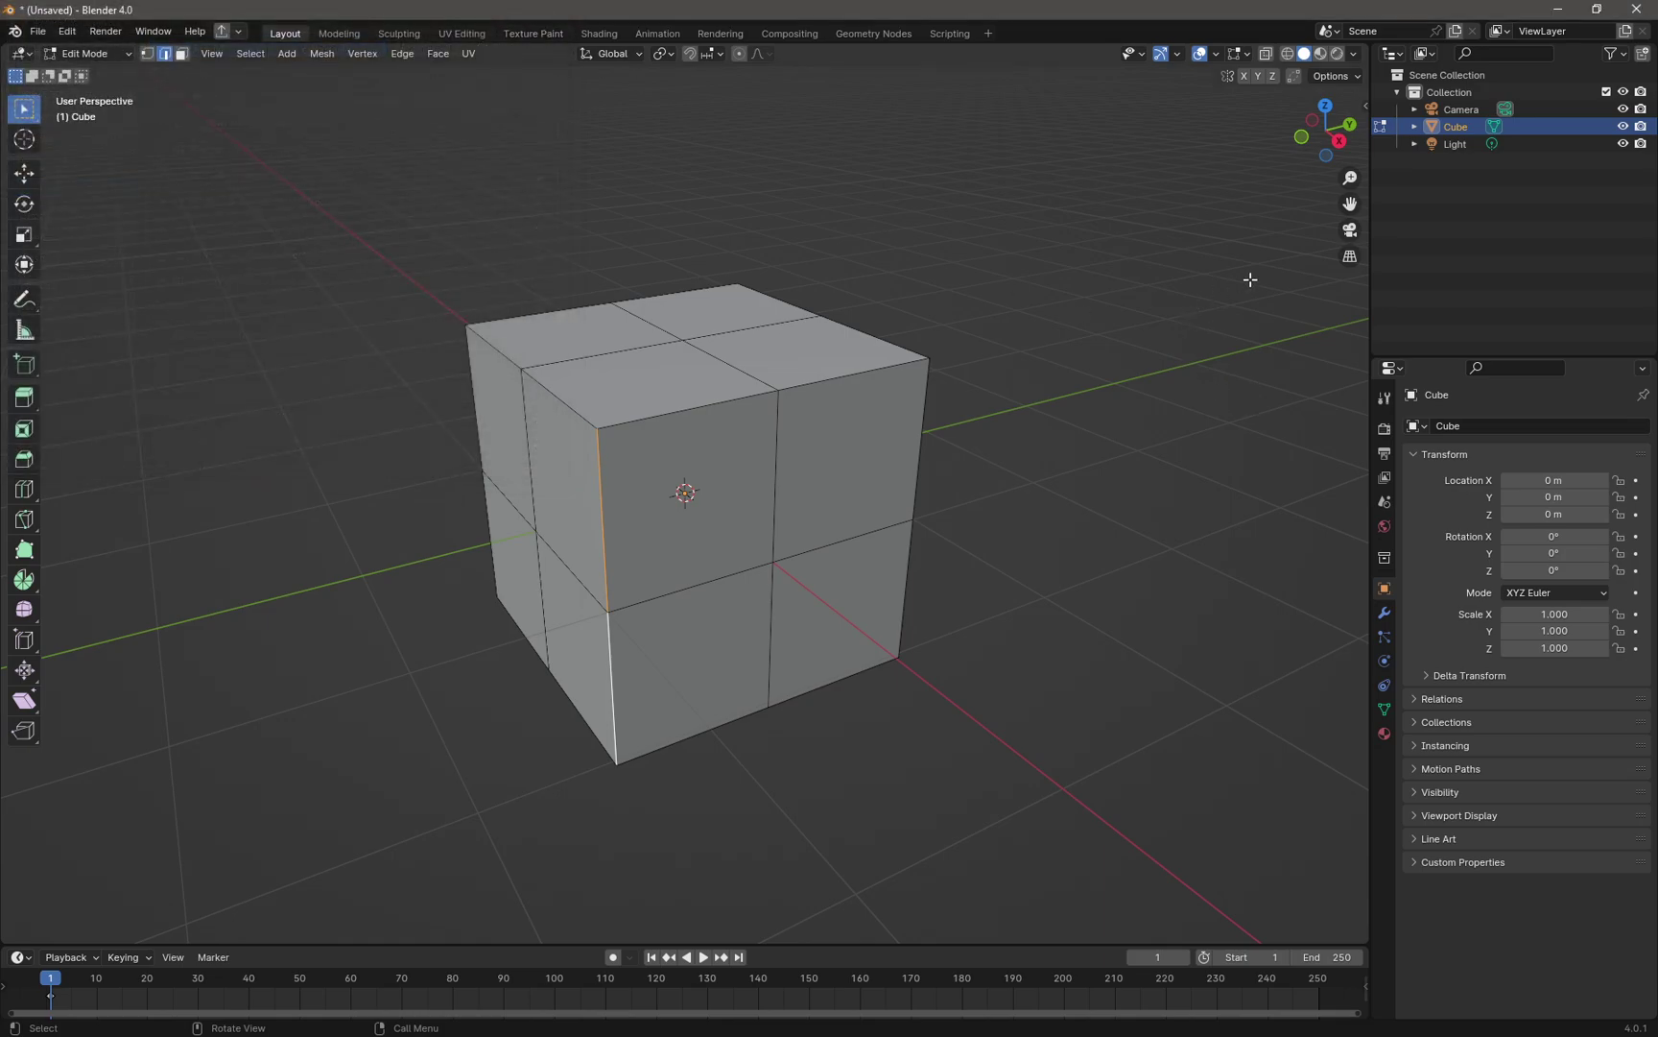
pyautogui.click(1365, 105)
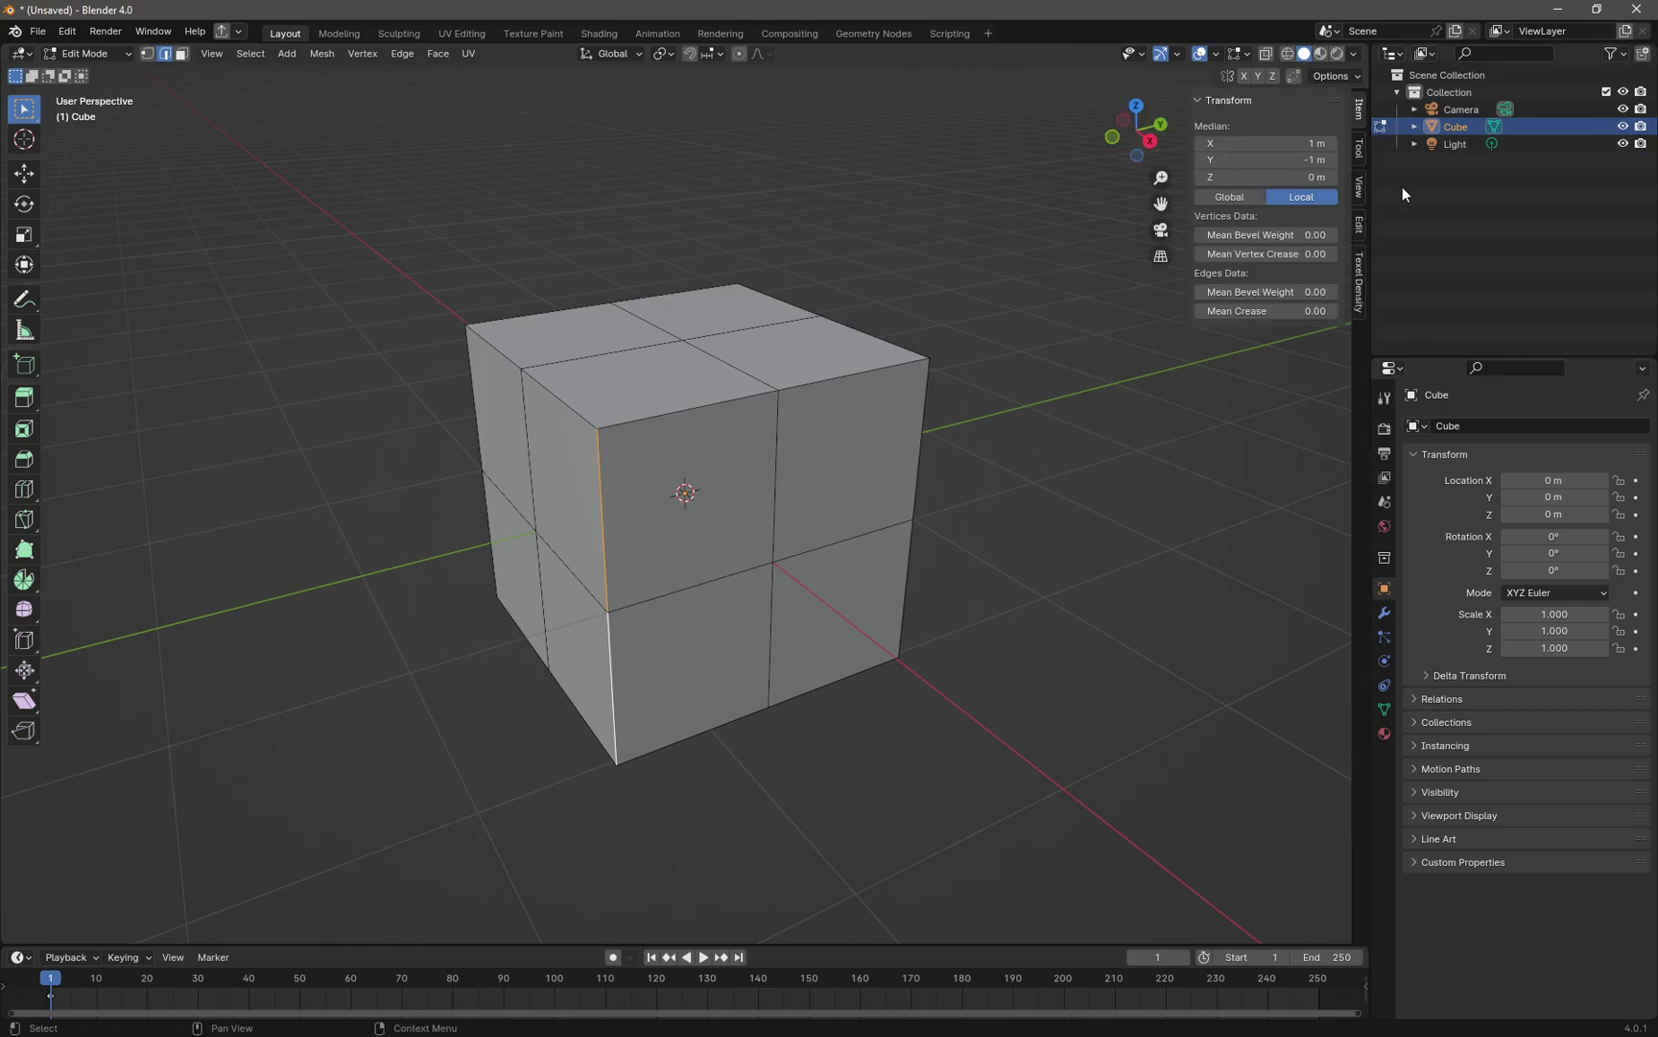
pyautogui.click(1359, 194)
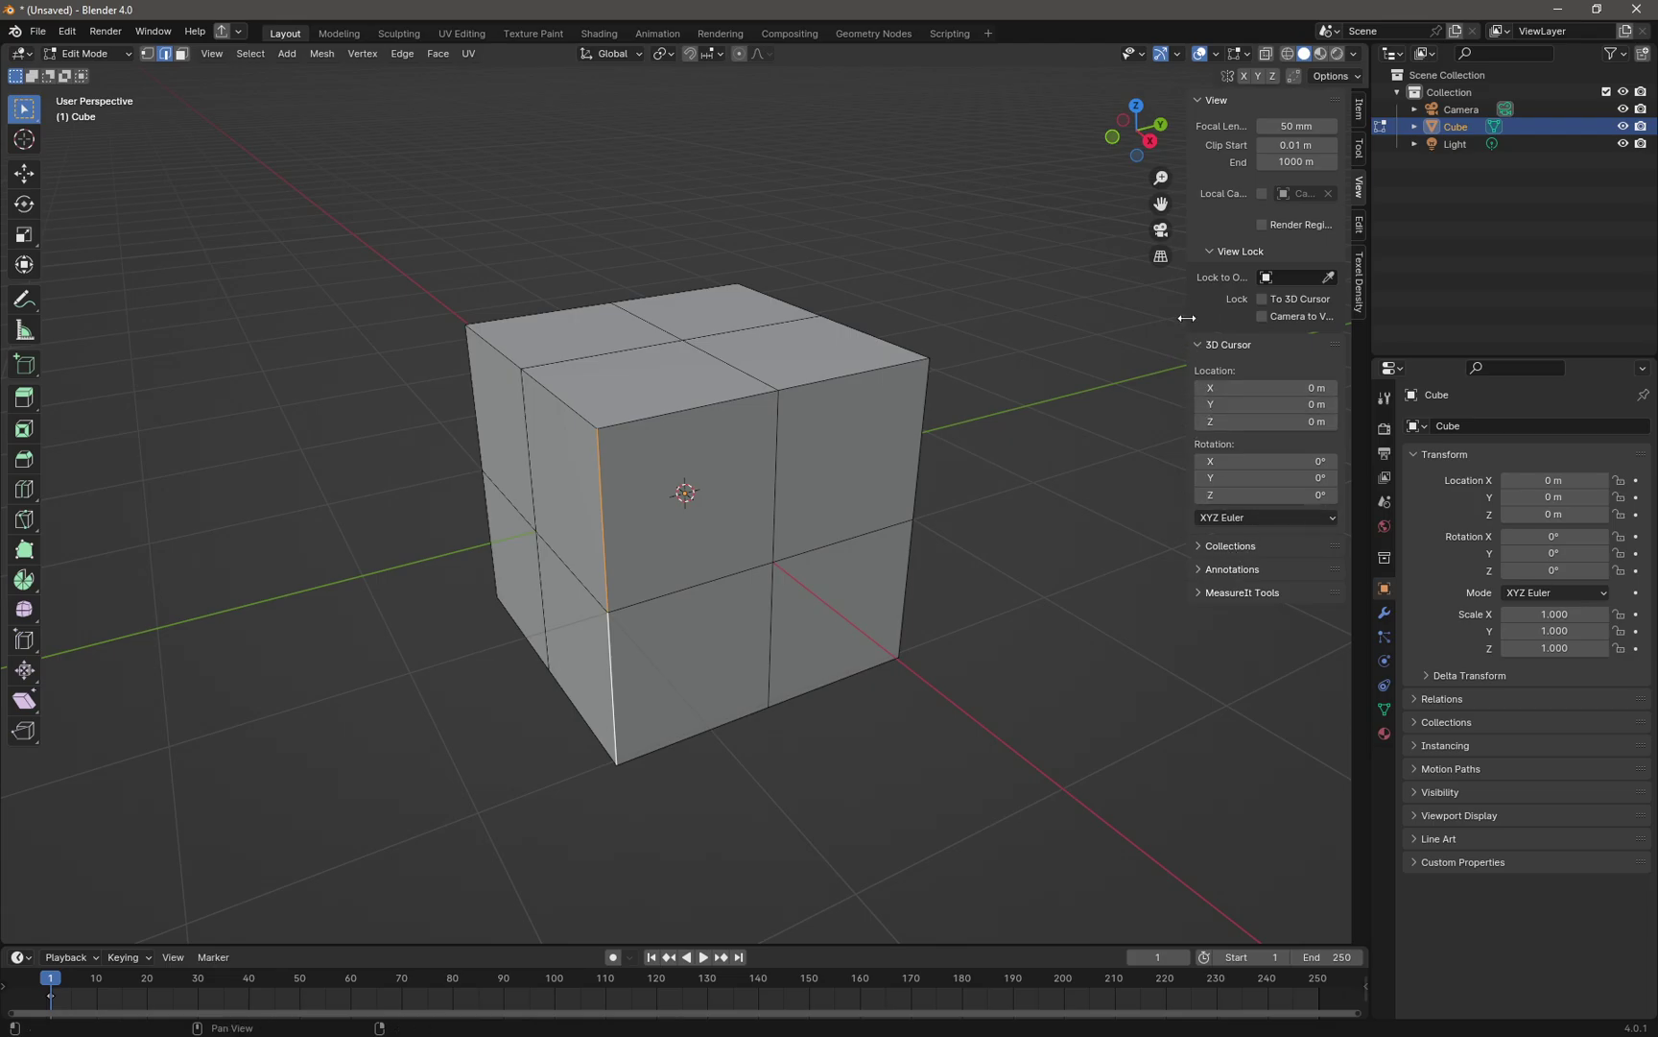
pyautogui.moveTo(1189, 315); pyautogui.dragTo(1041, 326)
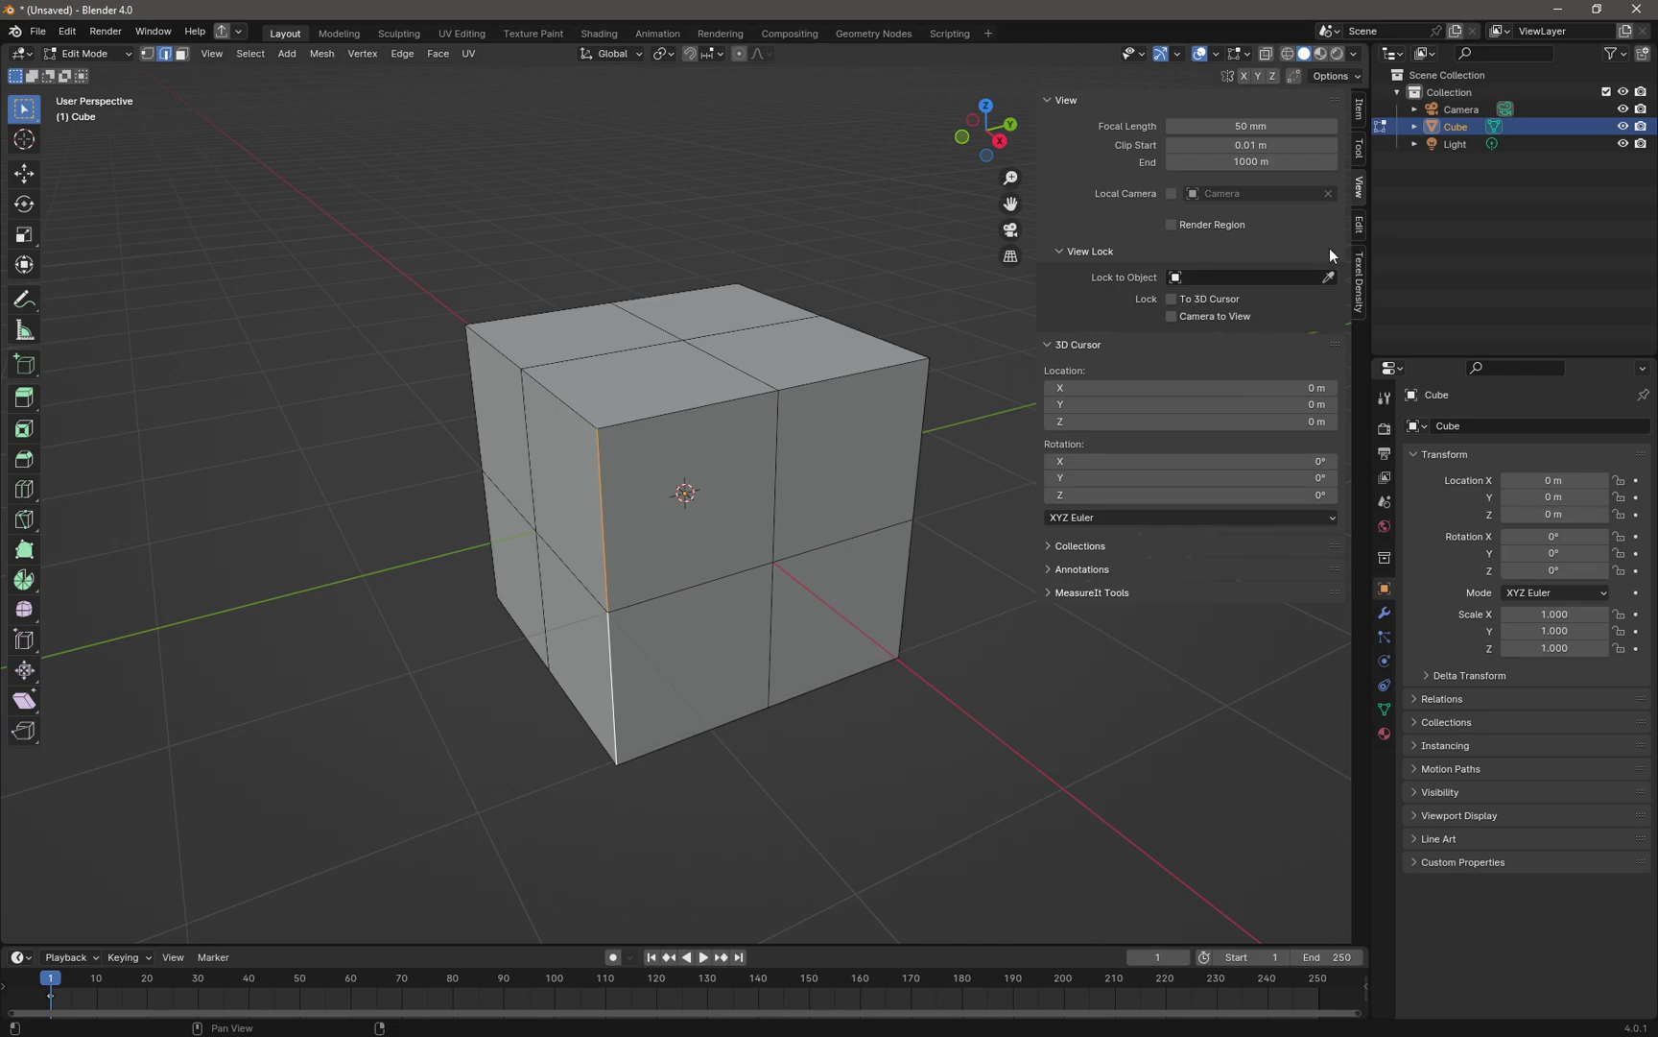
# Expand MeasureIt Tools and collapse the View and 3D Cursor panels.
pyautogui.click(1094, 592)
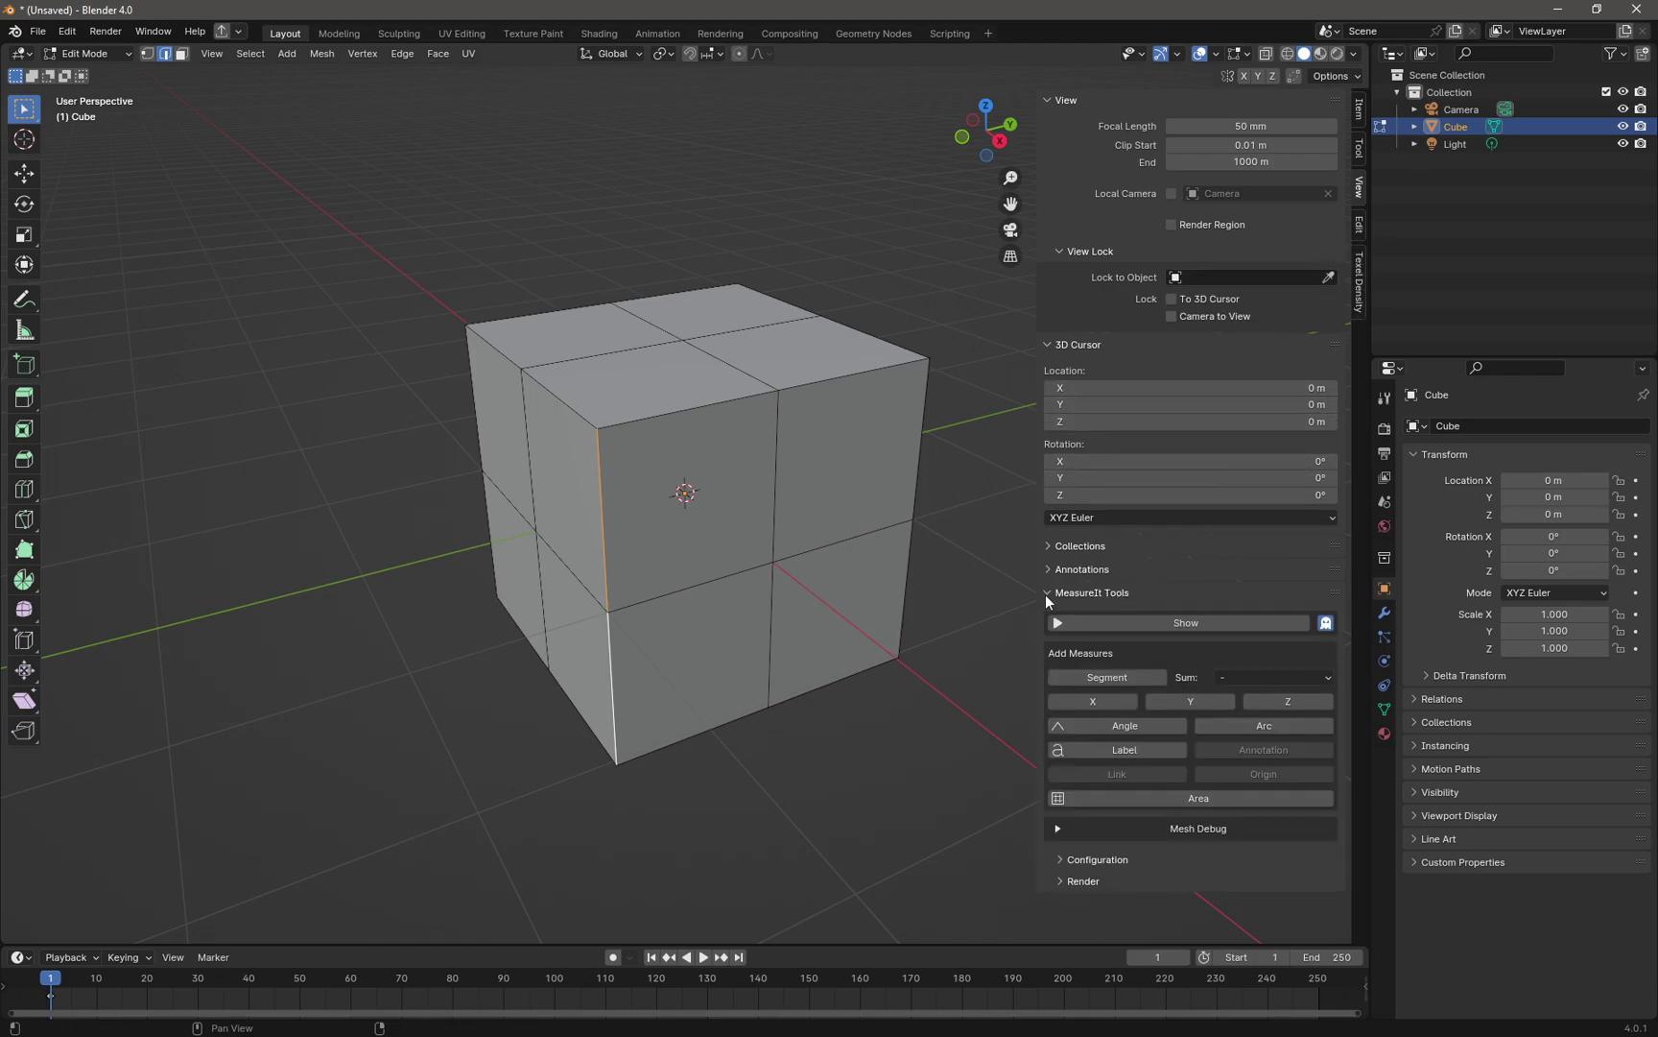
pyautogui.click(1048, 99)
pyautogui.click(1056, 127)
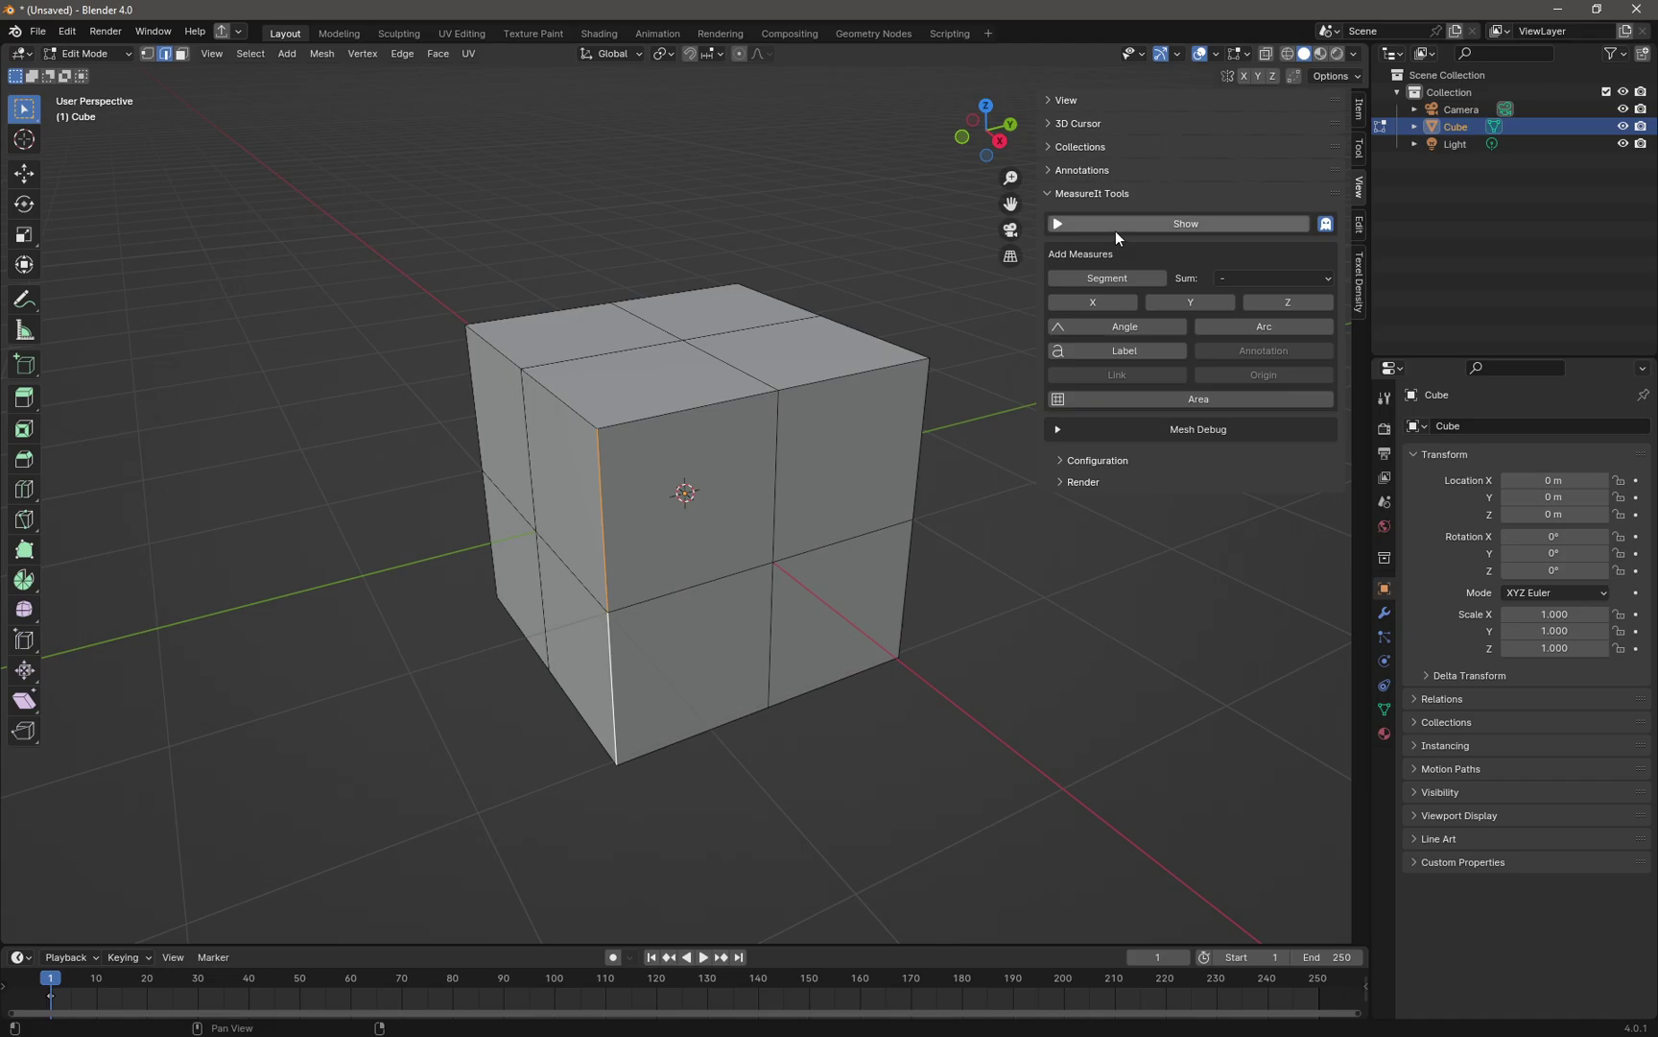
# Add MeasureIt Segment measurements to both front edges, show them, and orbit to check 1.00 m.
pyautogui.click(1080, 277)
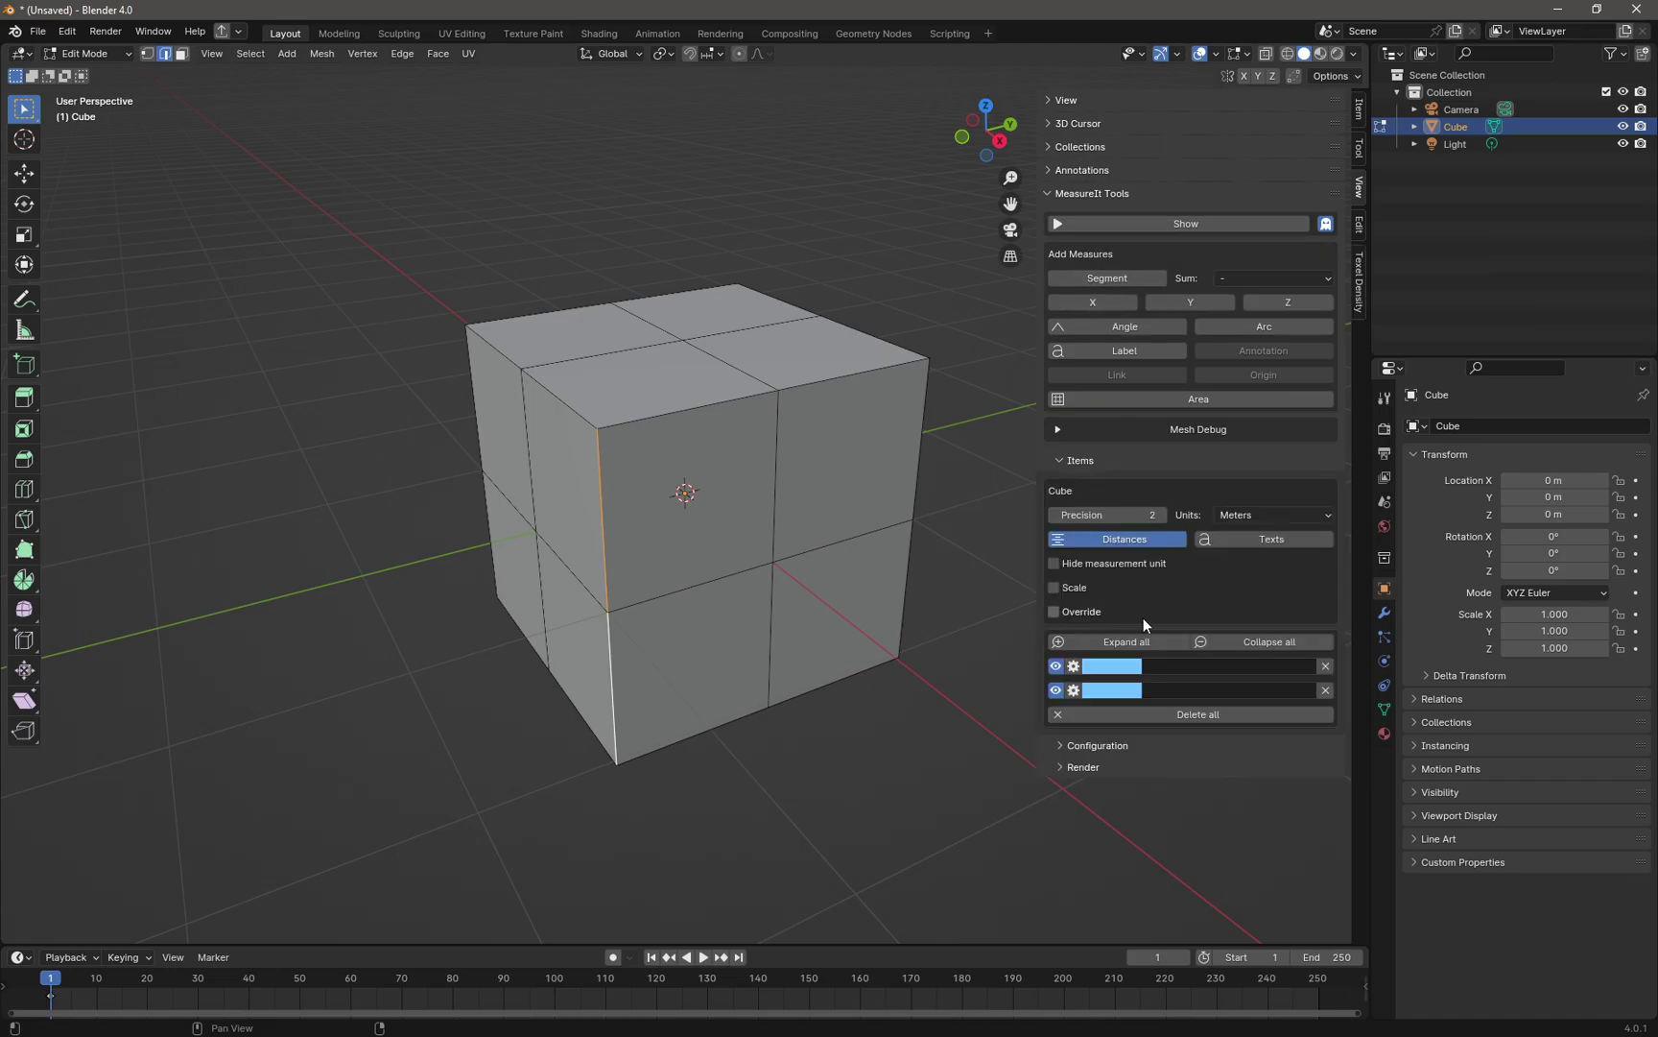
pyautogui.click(1174, 224)
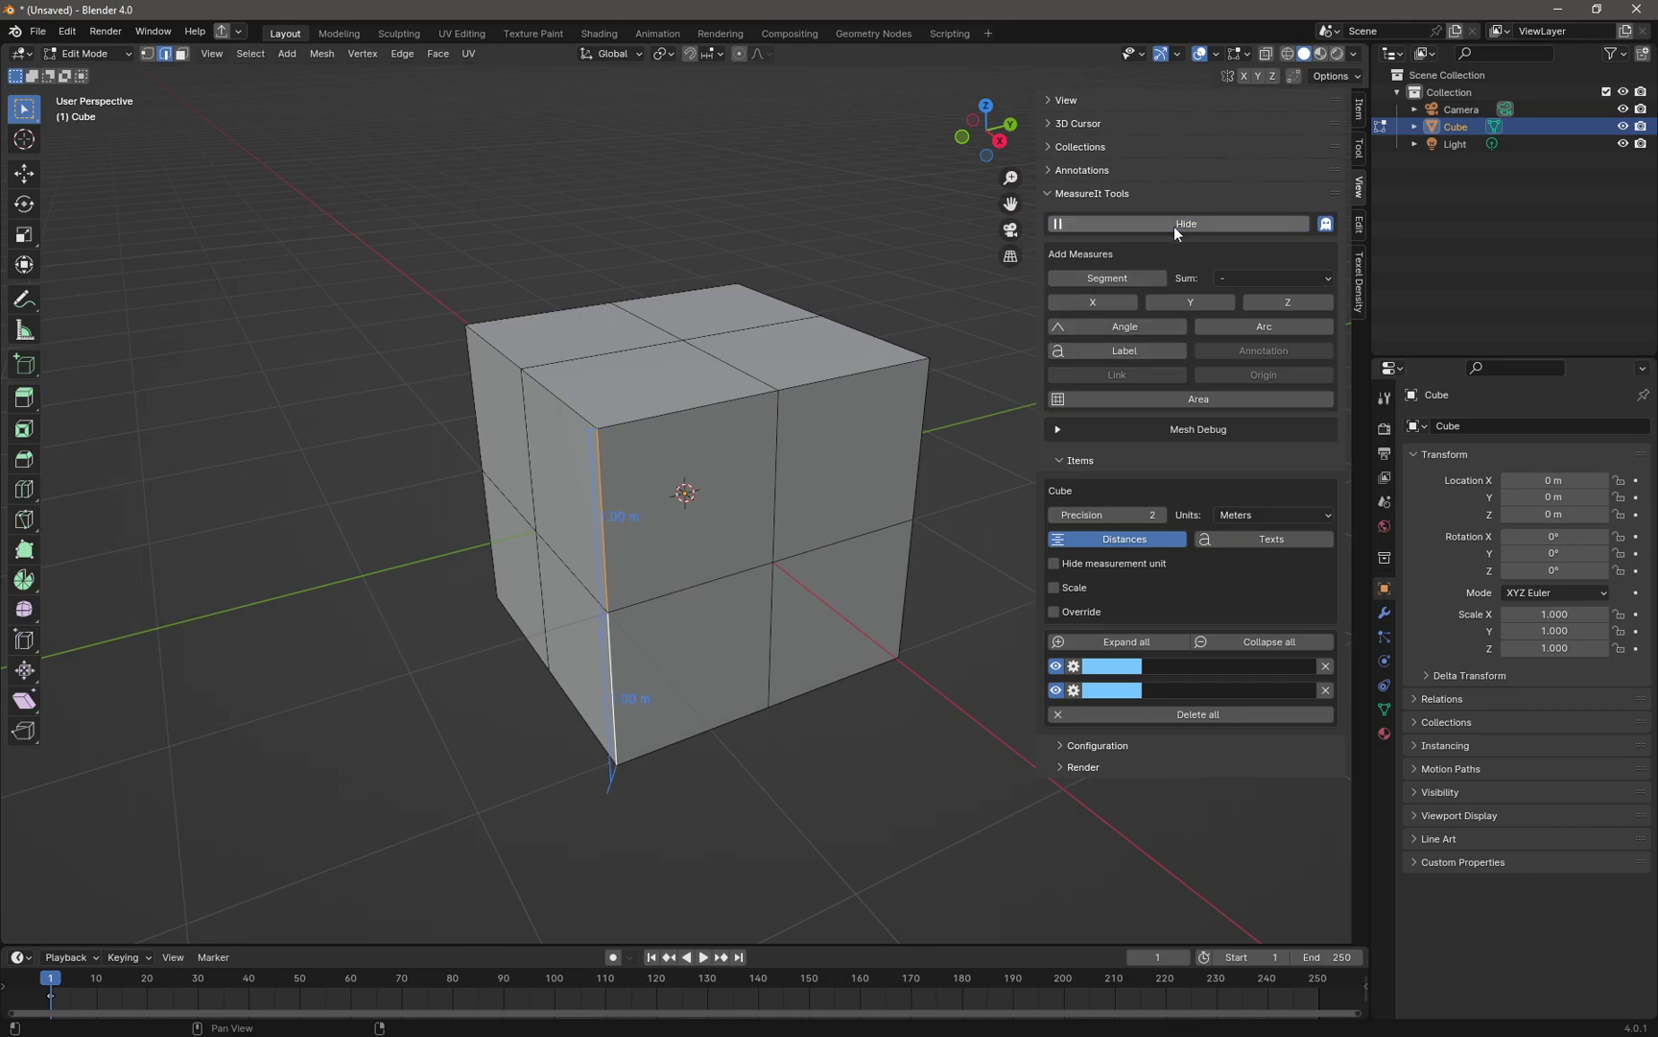
pyautogui.moveTo(863, 748); pyautogui.dragTo(842, 639, button='middle')
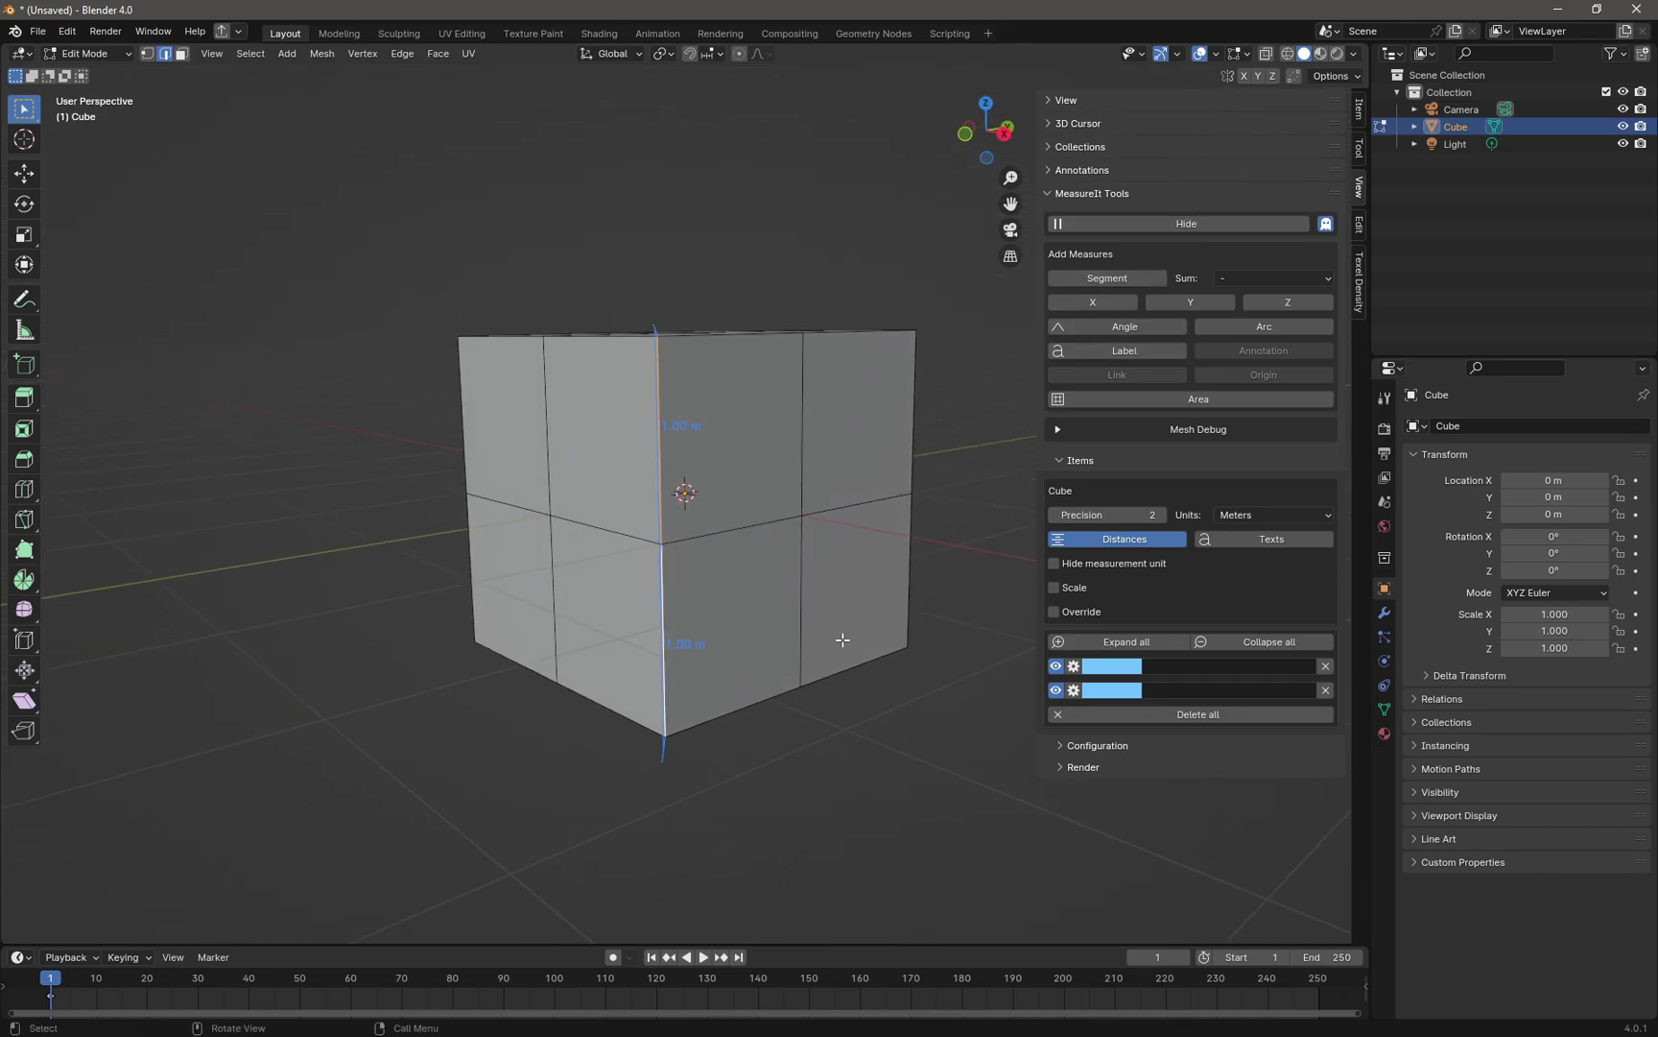
pyautogui.moveTo(795, 251); pyautogui.dragTo(781, 185, button='middle')
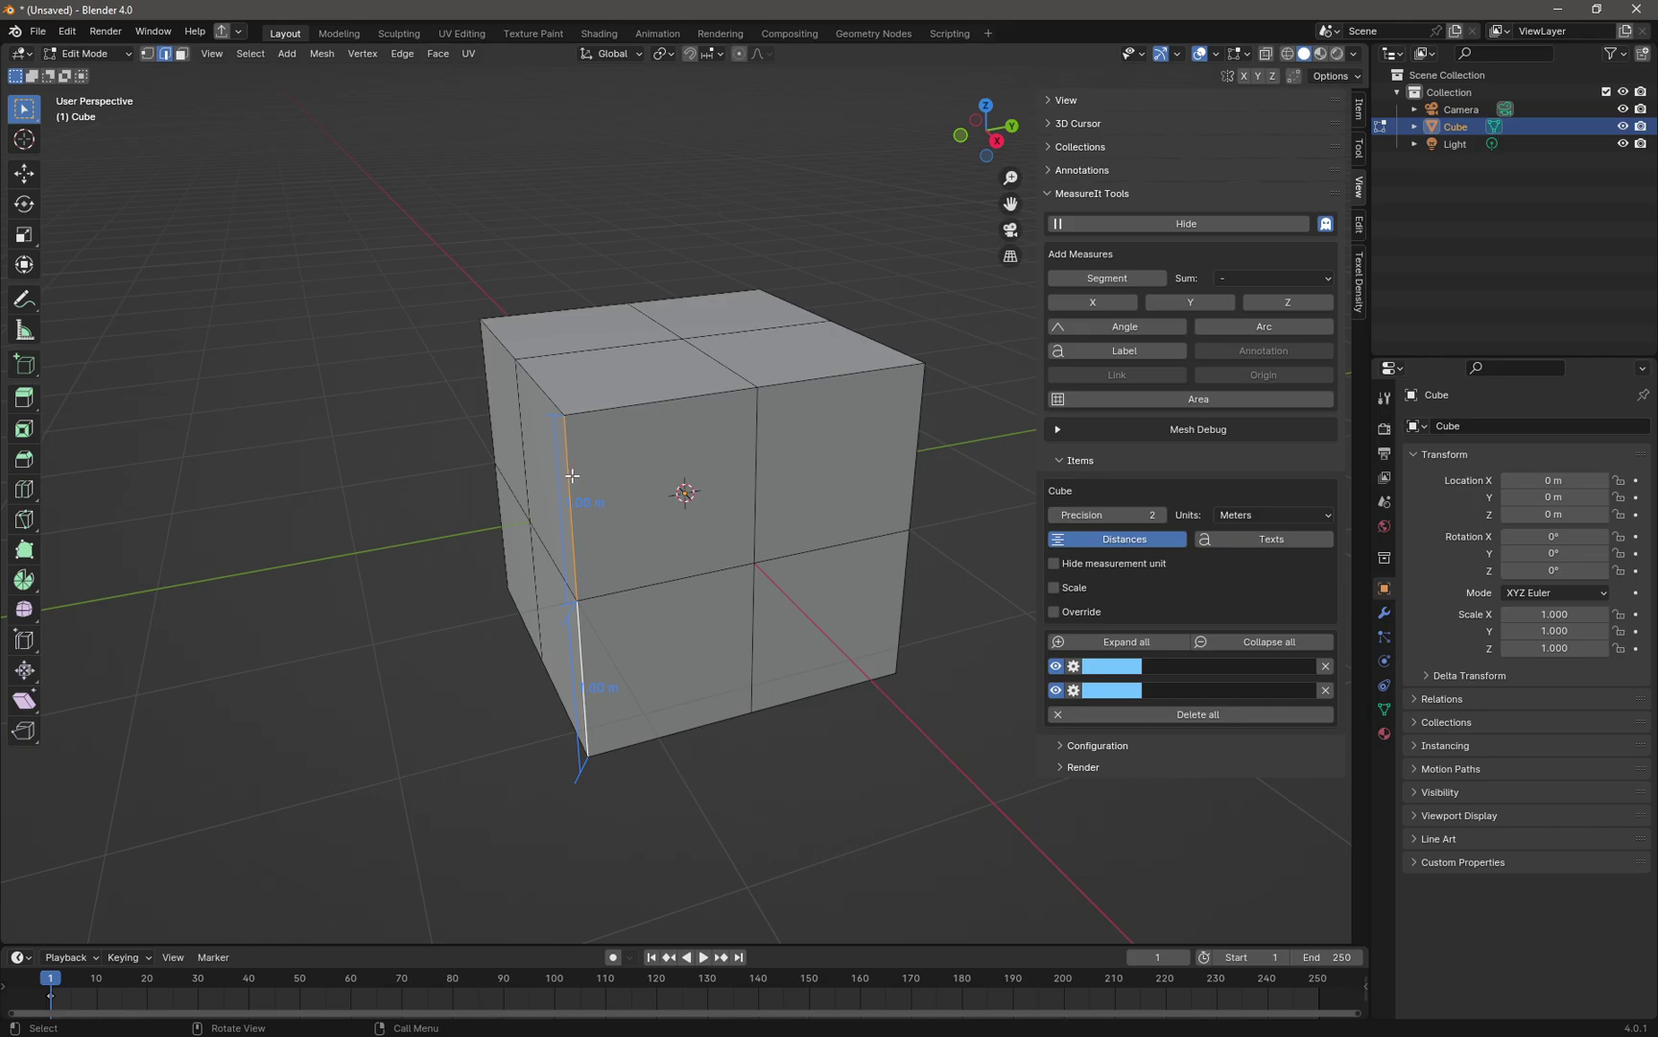
pyautogui.moveTo(697, 466); pyautogui.dragTo(792, 459, button='middle')
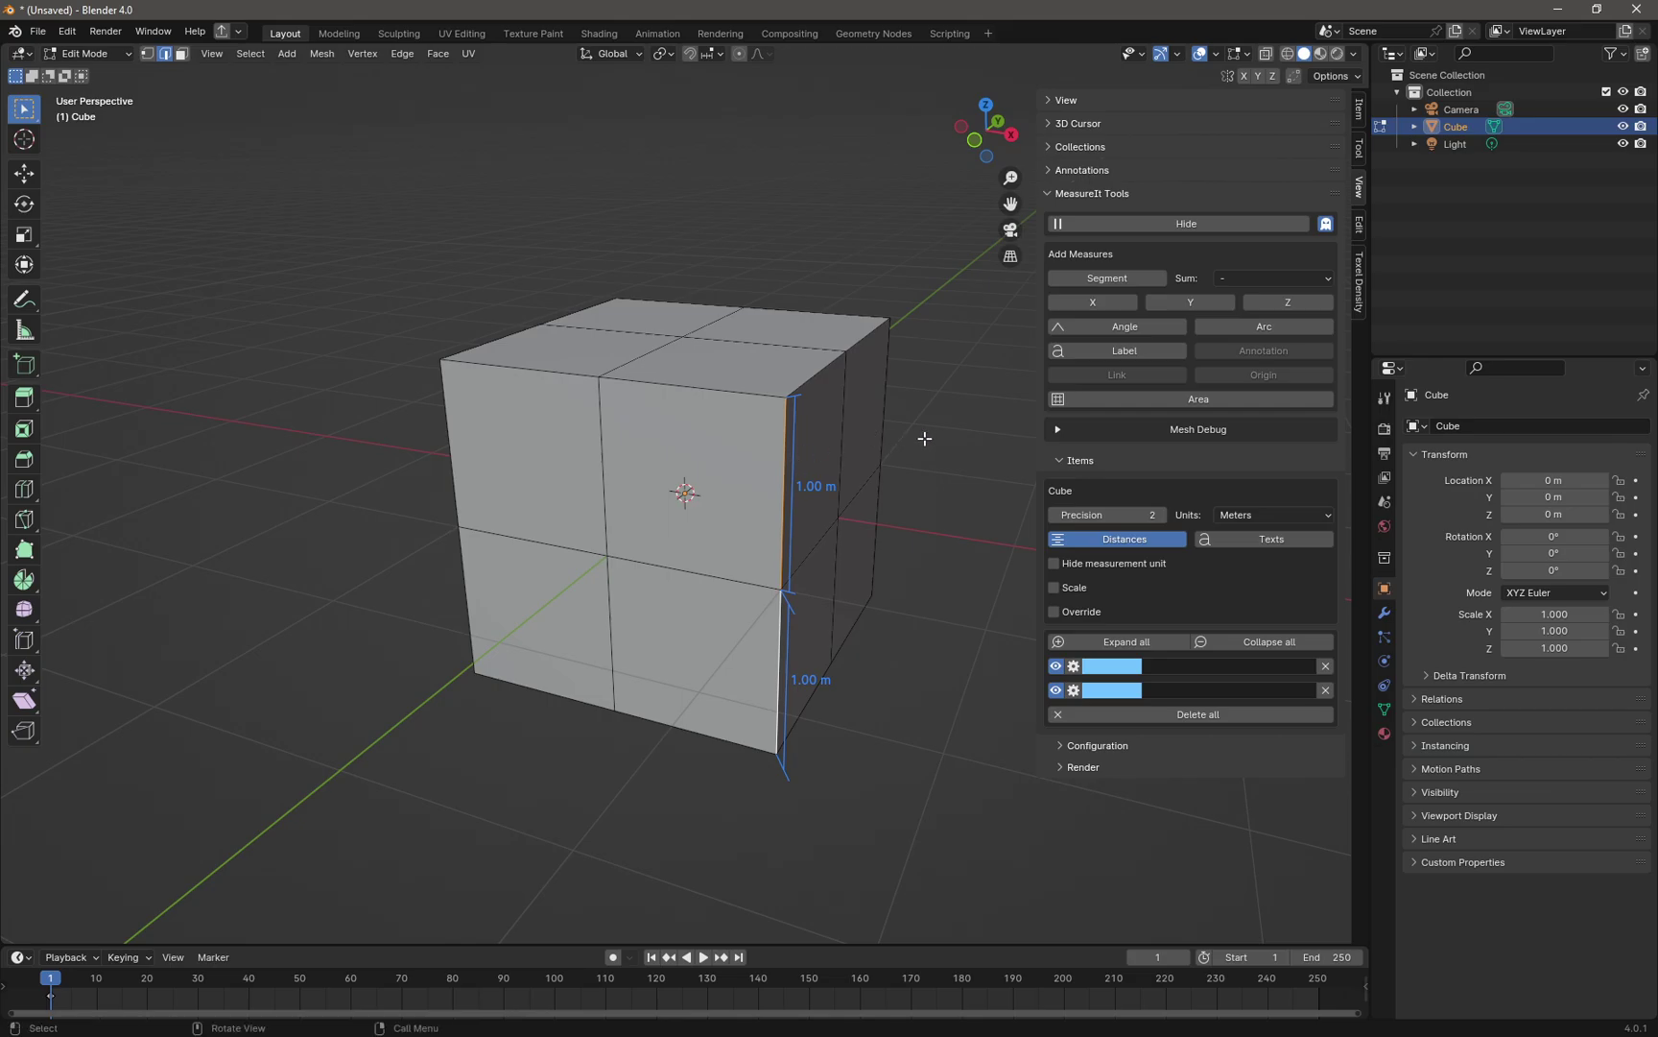
# In vertex mode, add a Segment measurement between the front face's top-middle and bottom-middle vertices.
pyautogui.press('1')
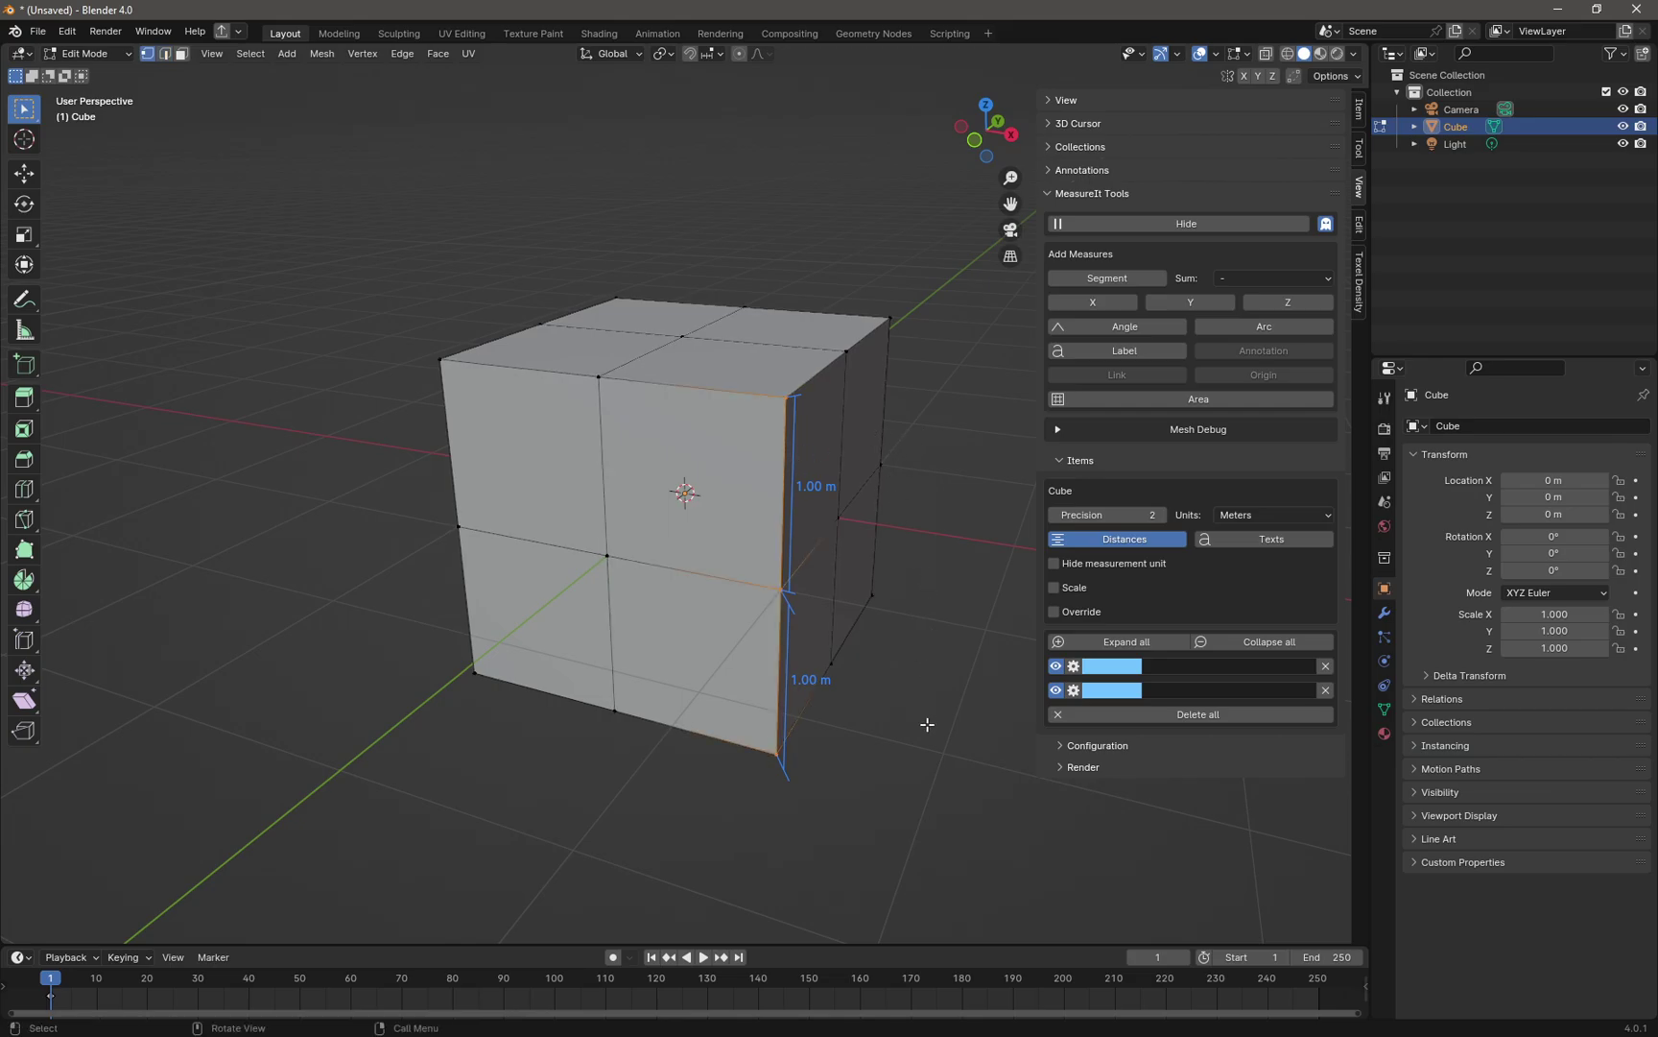
pyautogui.click(778, 392)
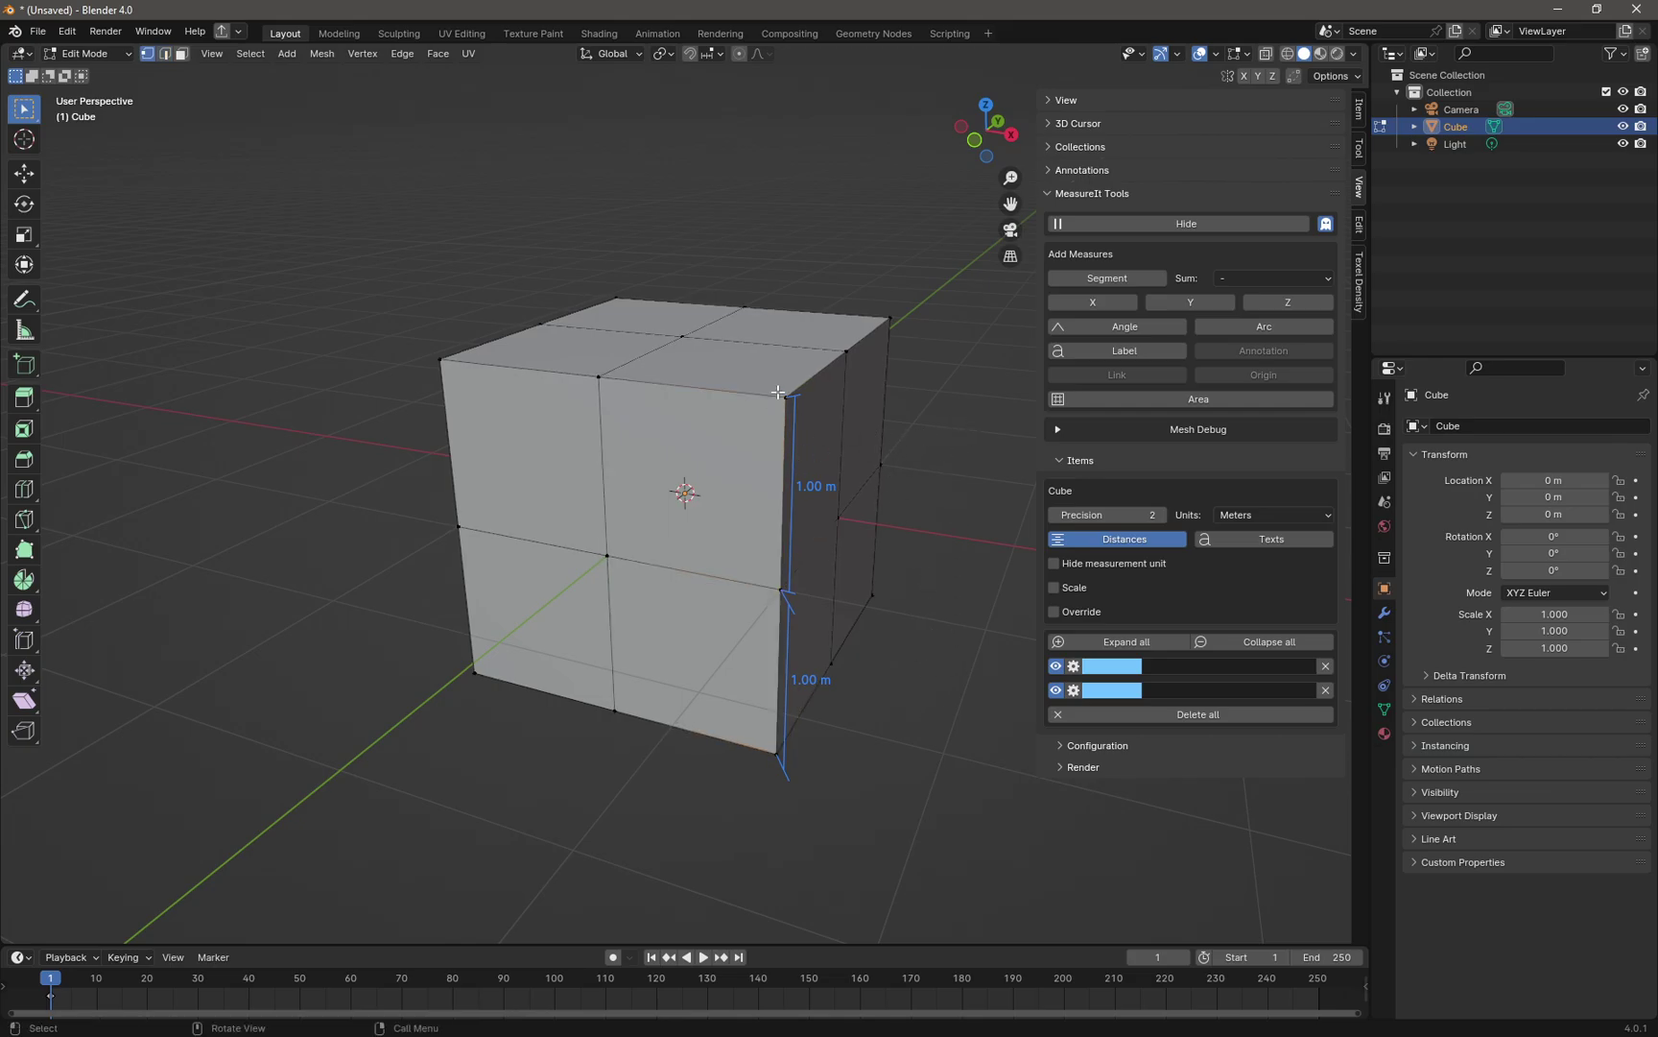
pyautogui.click(608, 382)
pyautogui.keyDown('ctrl'); pyautogui.click(615, 703); pyautogui.keyUp('ctrl')
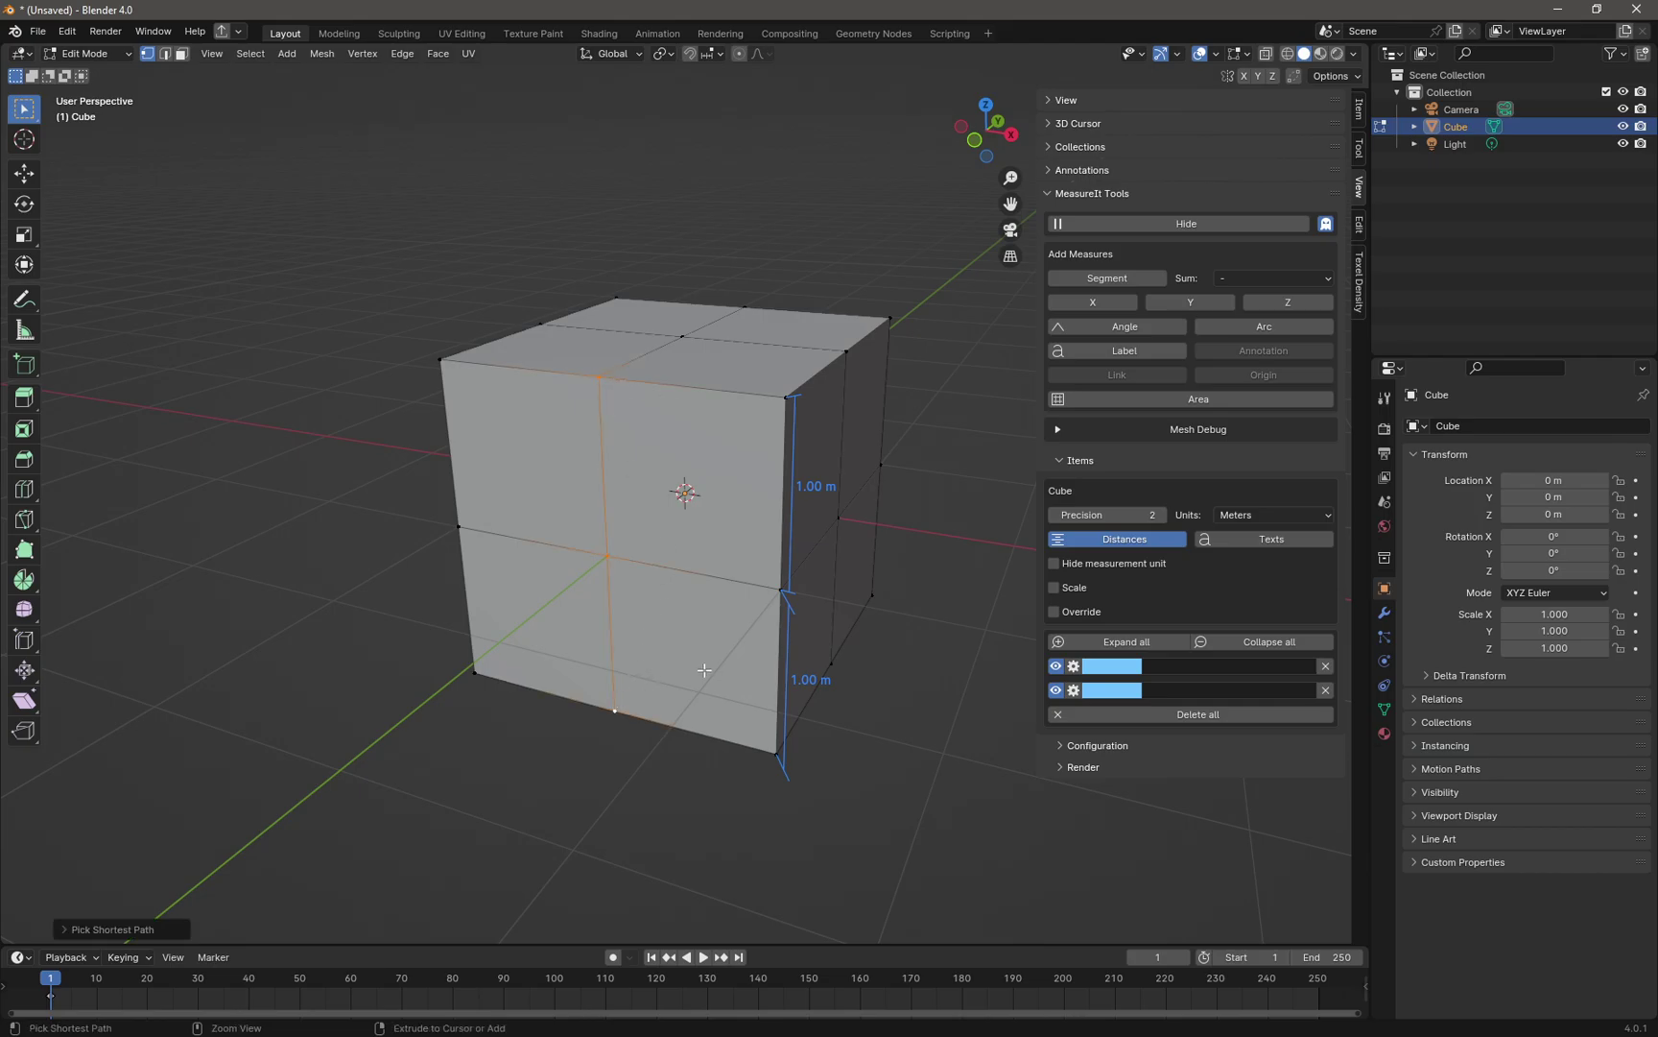
pyautogui.click(603, 396)
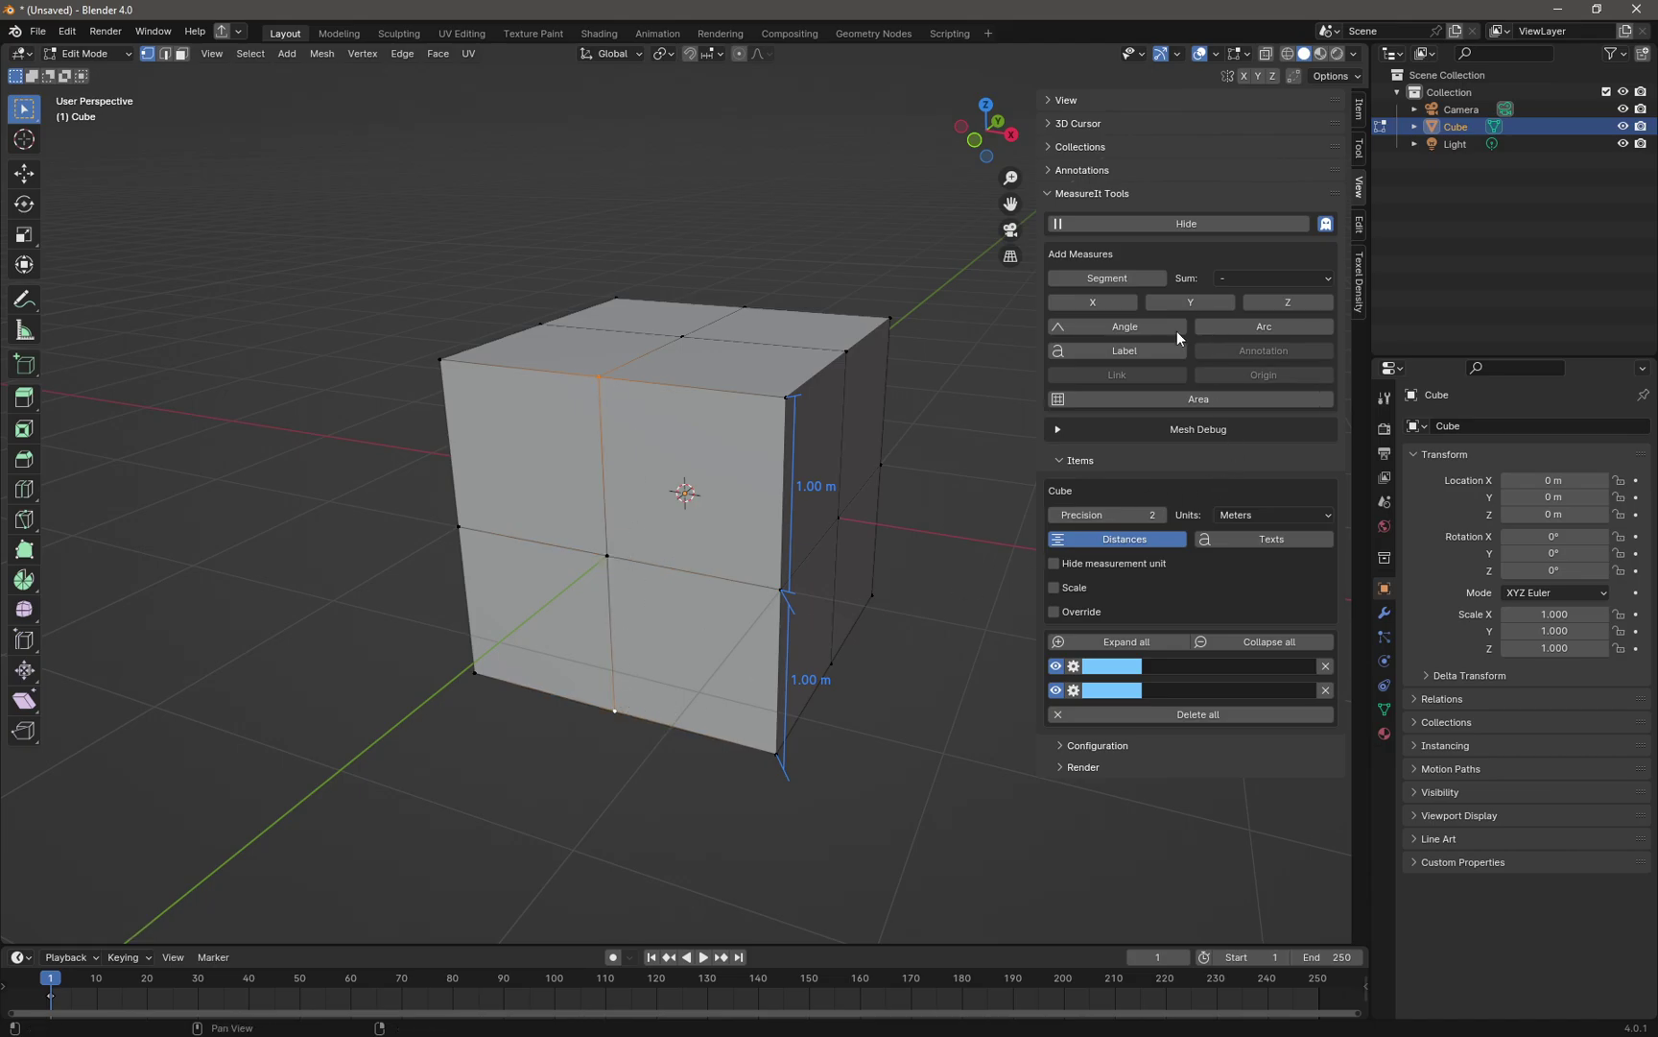
pyautogui.click(1109, 279)
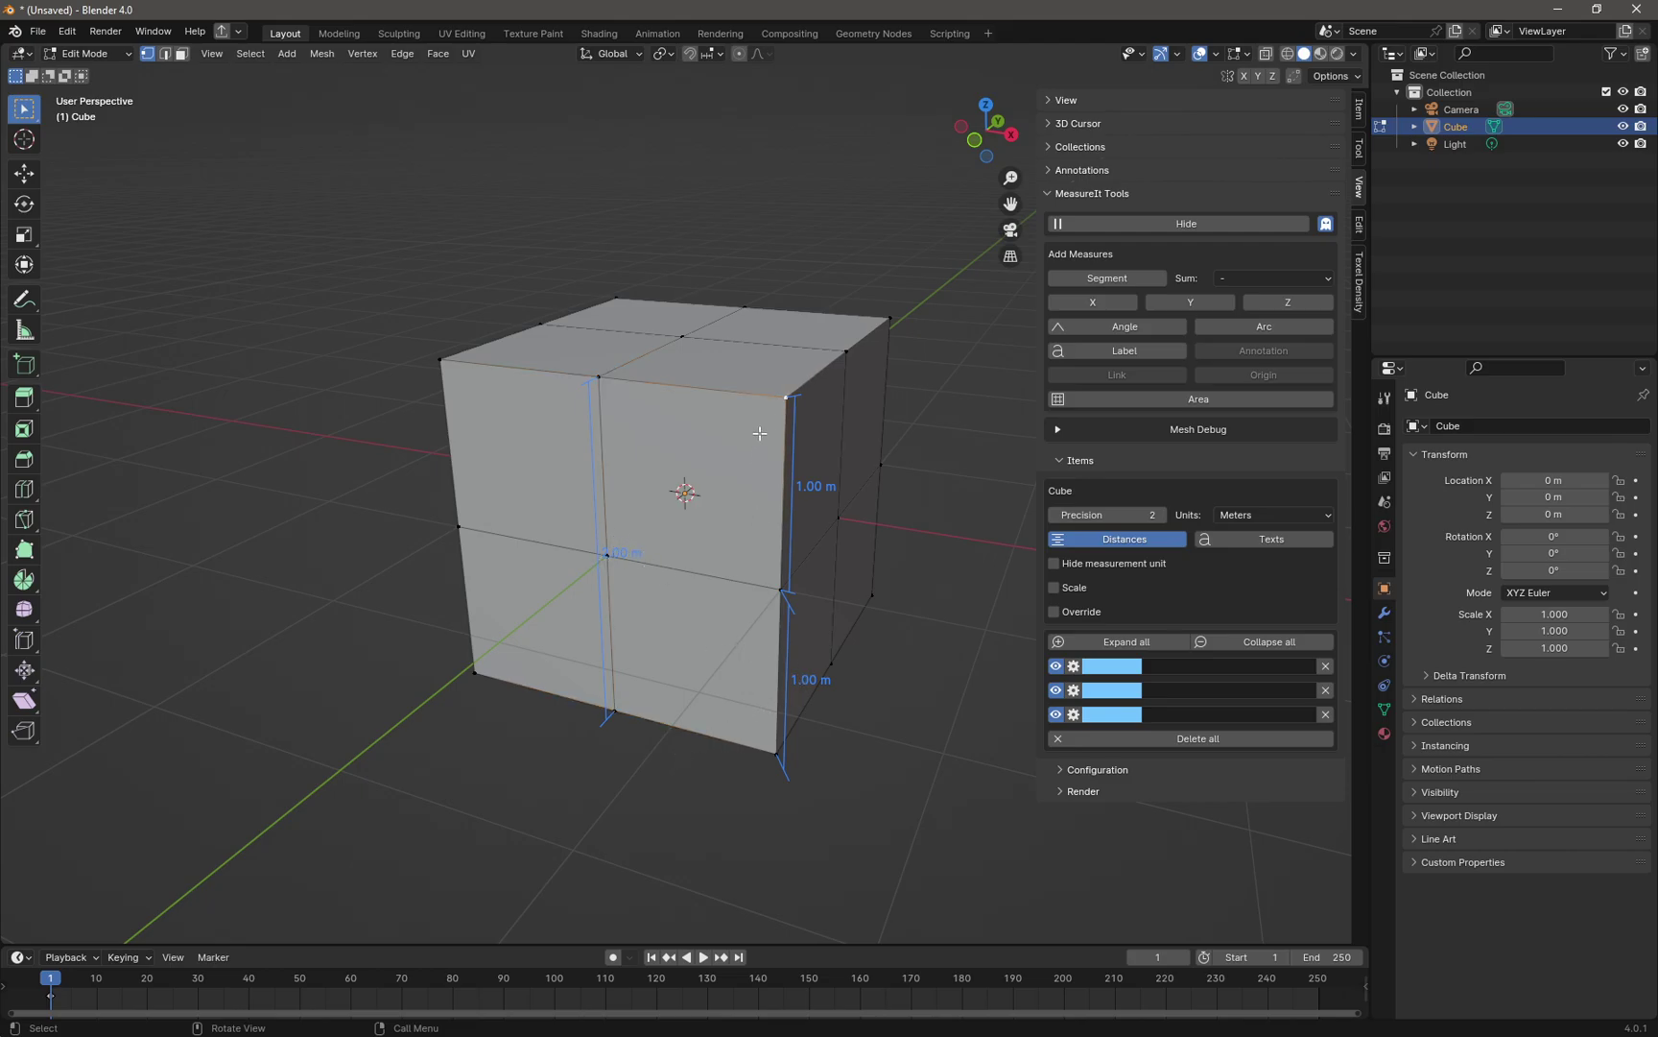
# Add a 2.83 m diagonal Segment measurement between opposite front-face corners.
pyautogui.keyDown('ctrl'); pyautogui.click(473, 663); pyautogui.keyUp('ctrl')
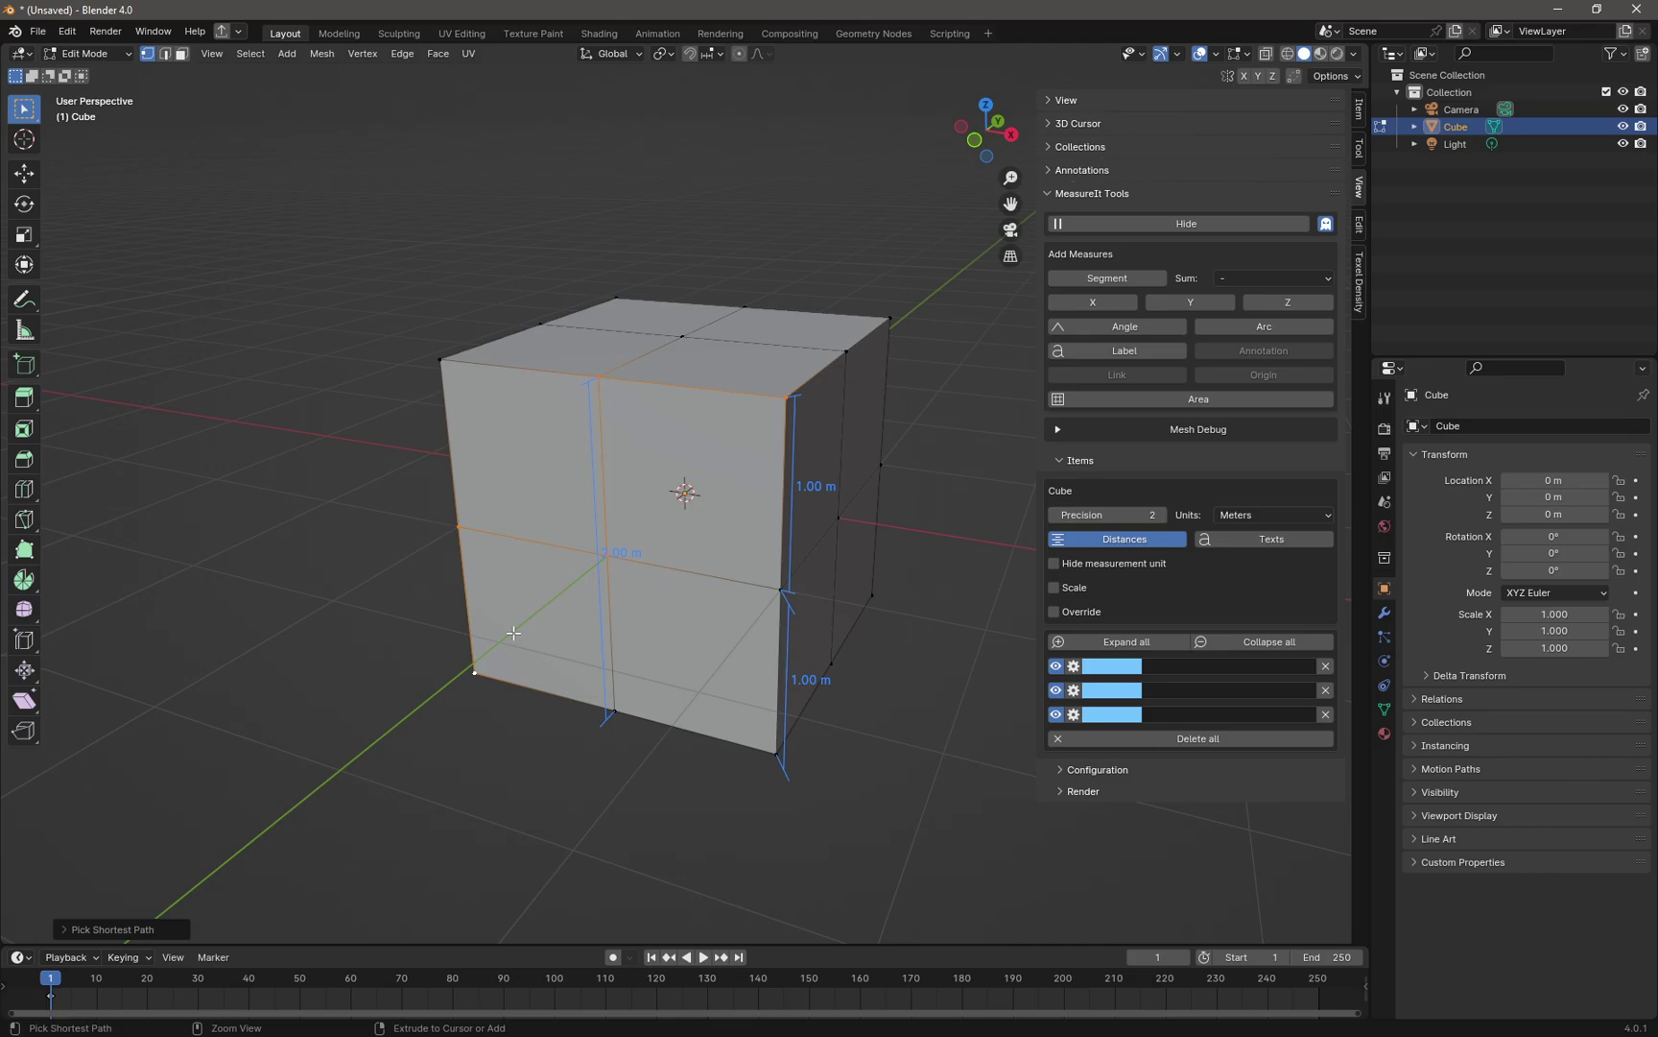
pyautogui.click(497, 689)
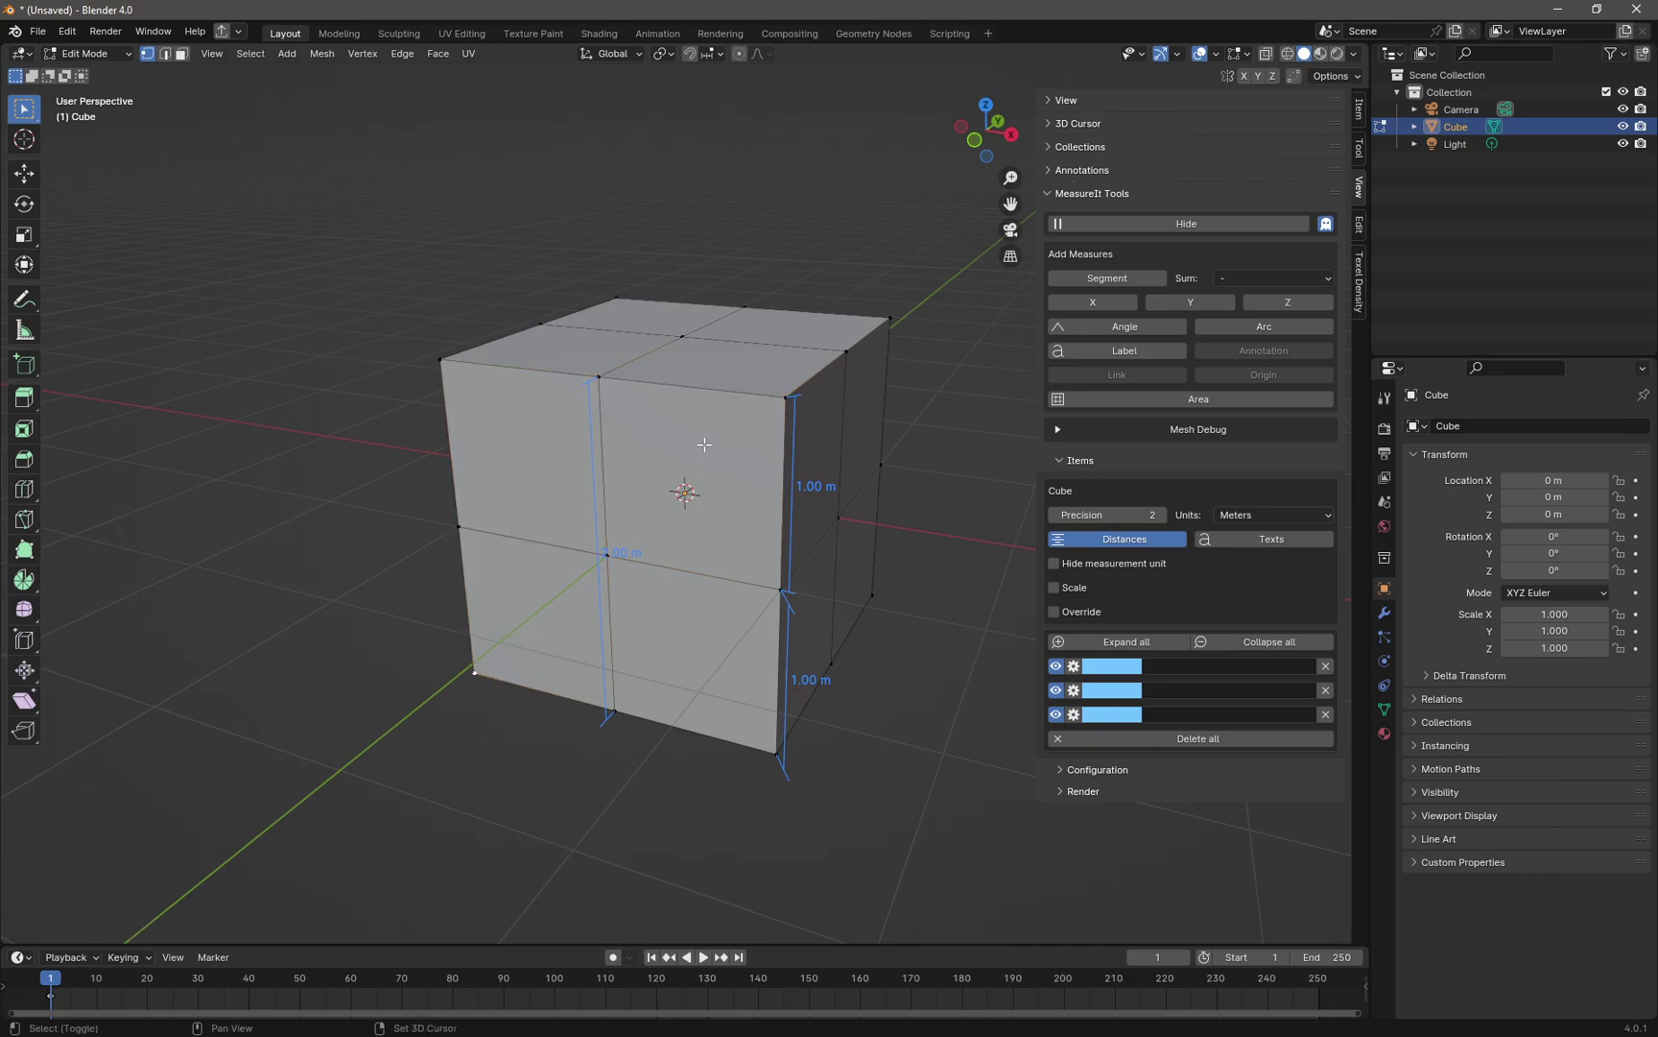
pyautogui.keyDown('ctrl'); pyautogui.click(786, 396); pyautogui.keyUp('ctrl')
pyautogui.click(1122, 276)
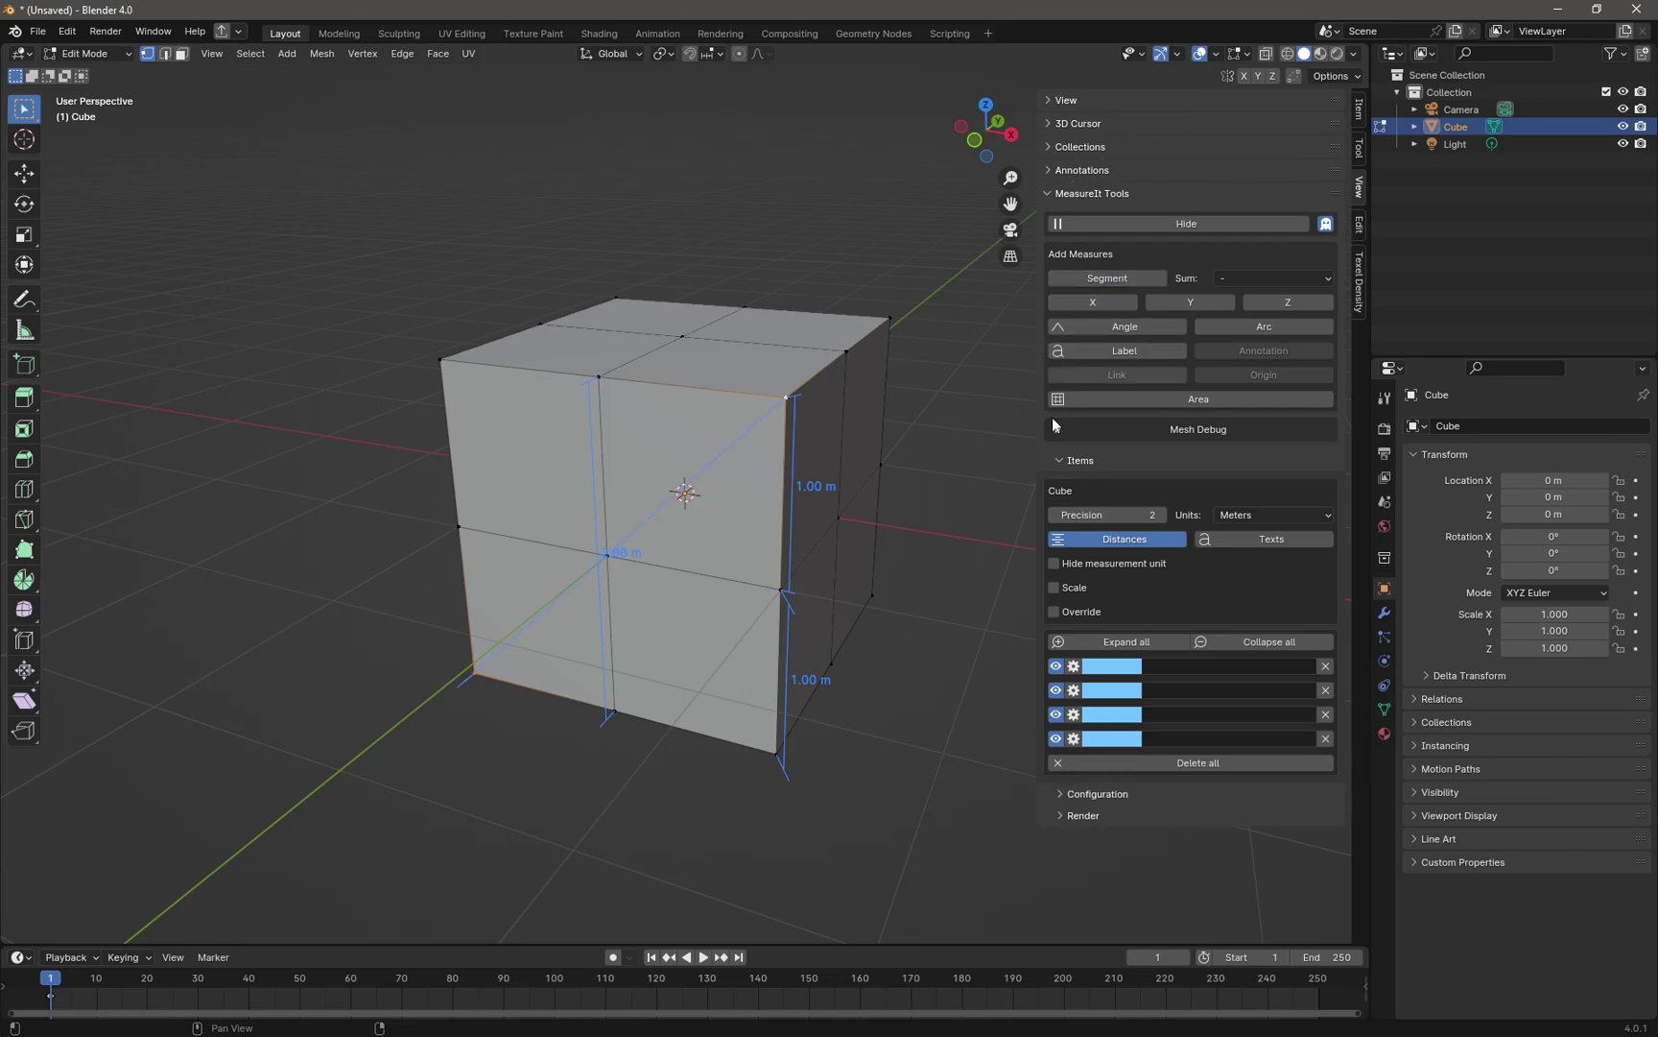
pyautogui.moveTo(945, 658); pyautogui.dragTo(842, 507, button='middle')
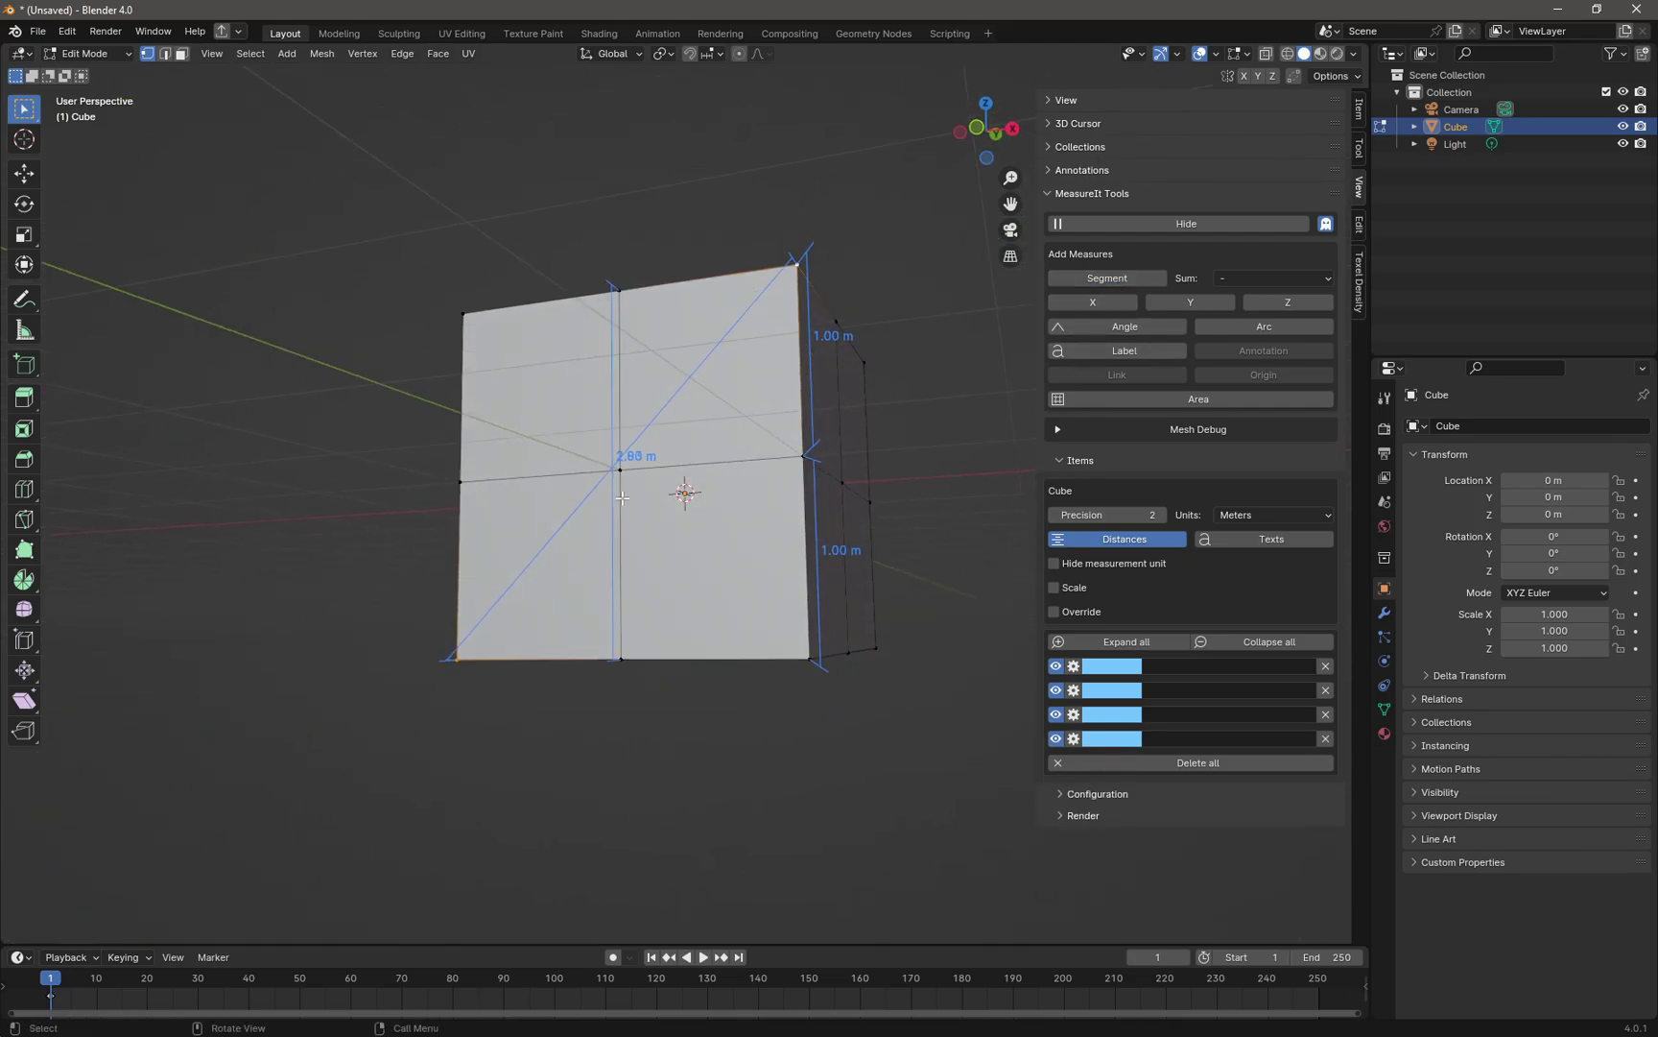